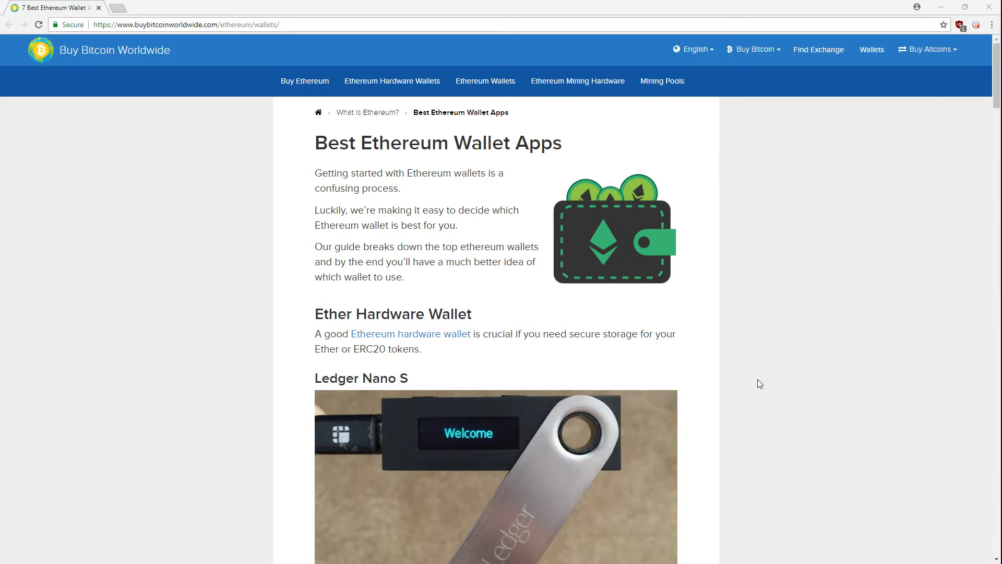
Step: Scroll the Best Ethereum Wallet Apps page down to the Ledger Nano S section
scroll(746, 381, down, 2)
Step: Scroll to the Mist Wallet section and follow its link to the GitHub ethereum/mist releases page
scroll(746, 382, down, 3)
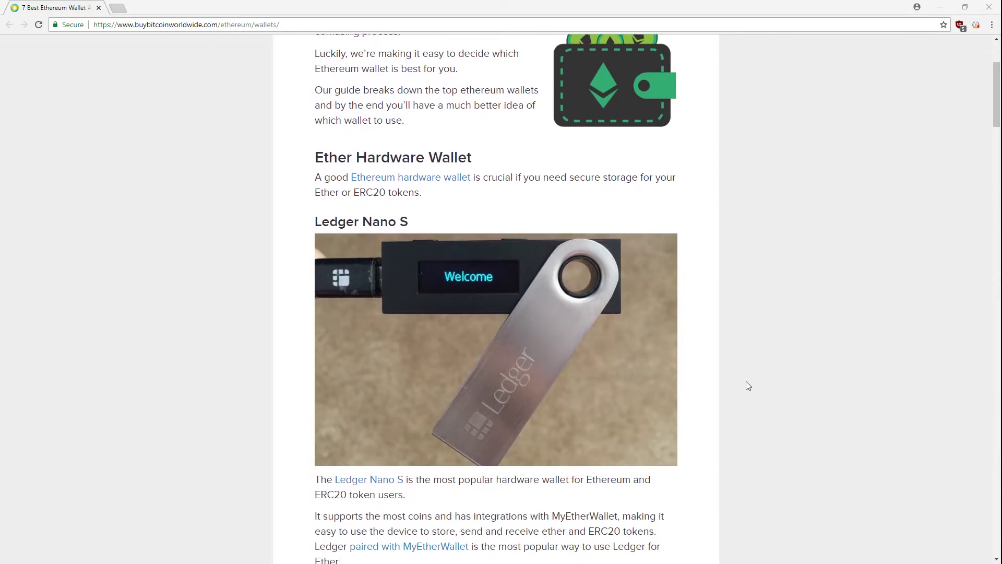
scroll(746, 383, down, 4)
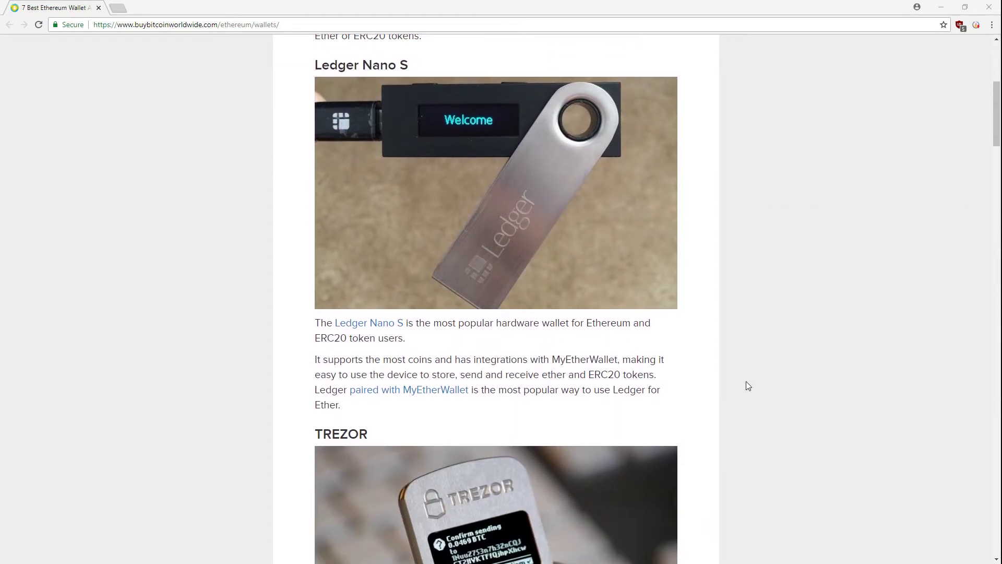
scroll(746, 385, down, 3)
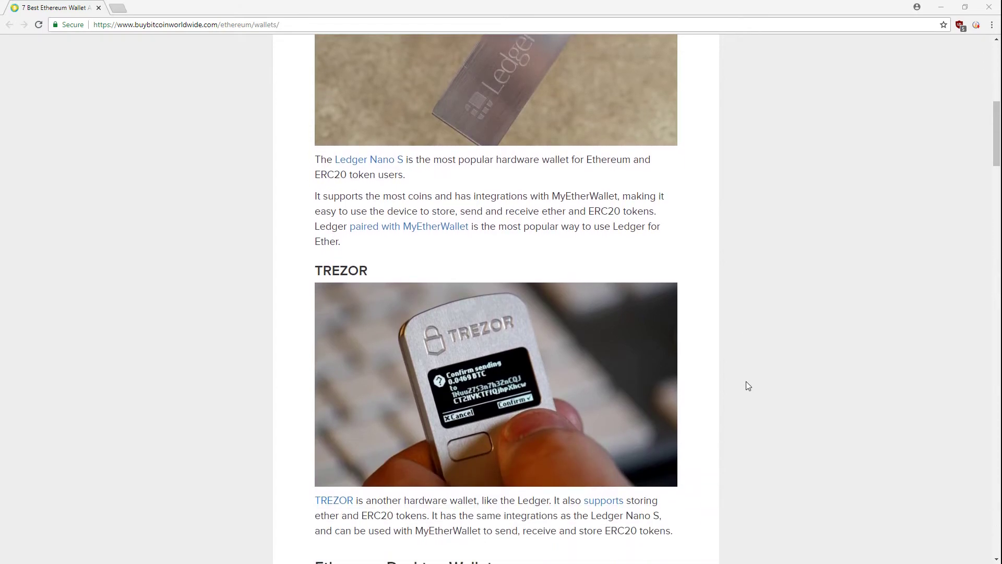
scroll(747, 382, down, 5)
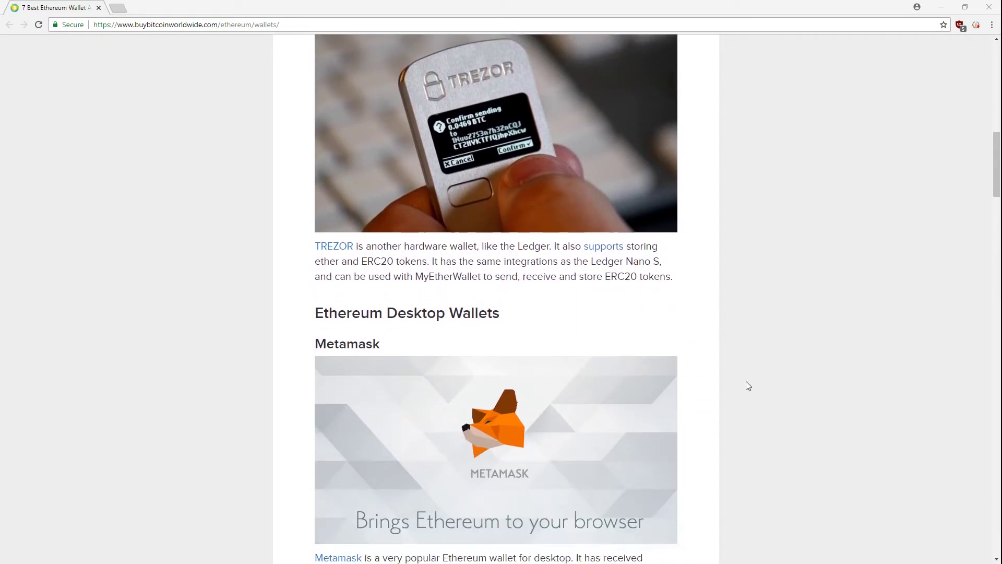
scroll(748, 386, down, 3)
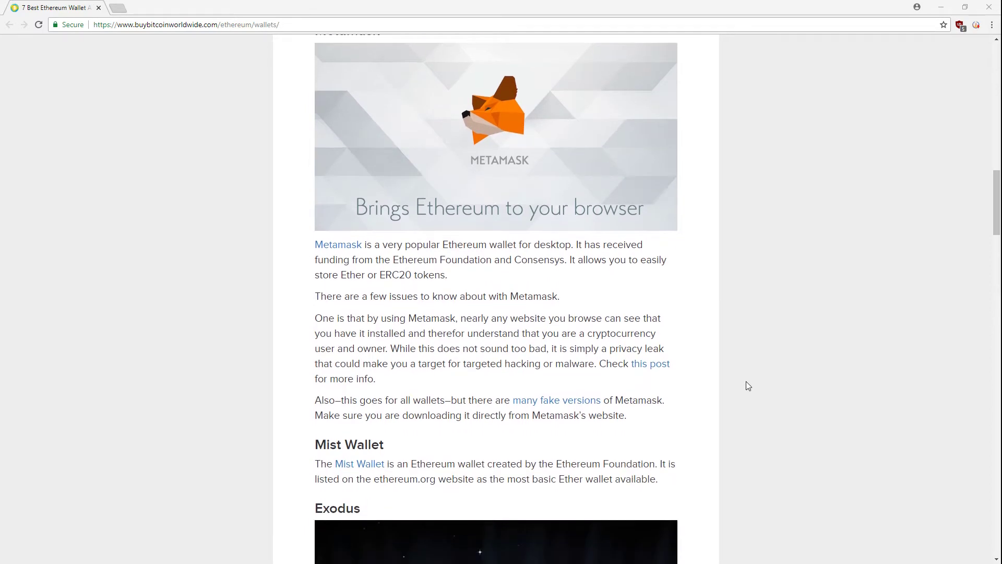
scroll(746, 381, down, 3)
scroll(747, 382, down, 4)
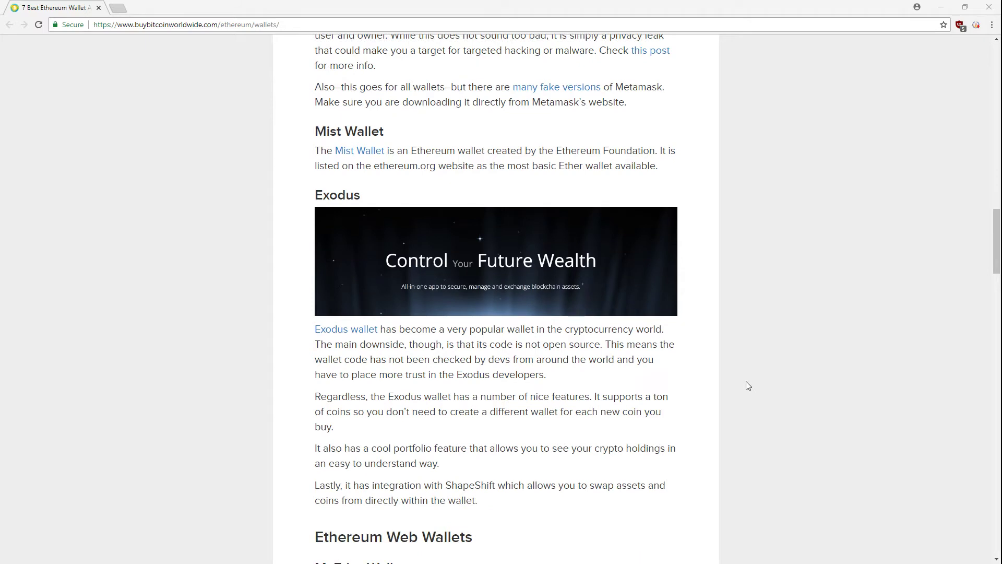
click(376, 157)
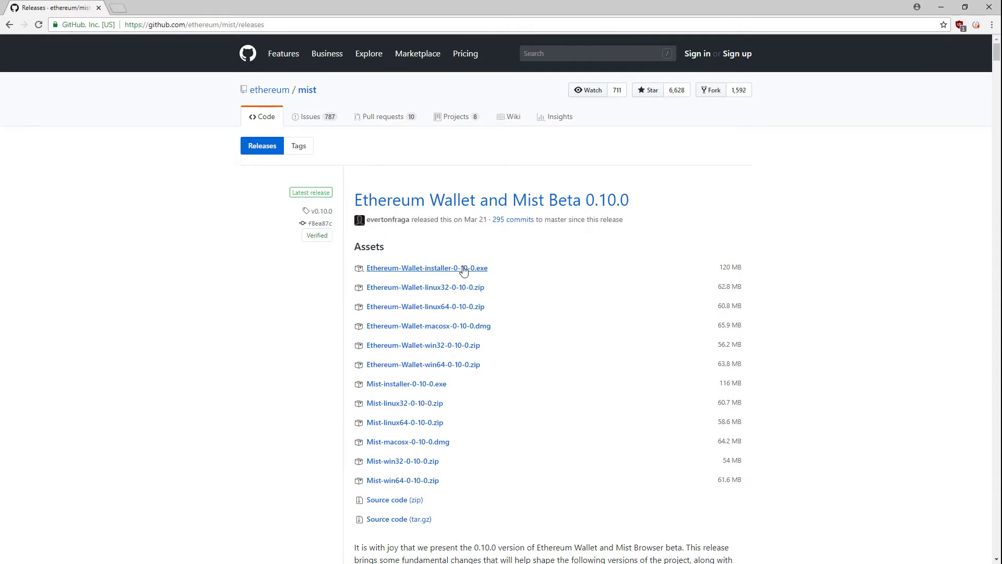
Step: Download Ethereum-Wallet-installer-0-10-0.exe and install Ethereum Wallet 0.10.0
click(464, 269)
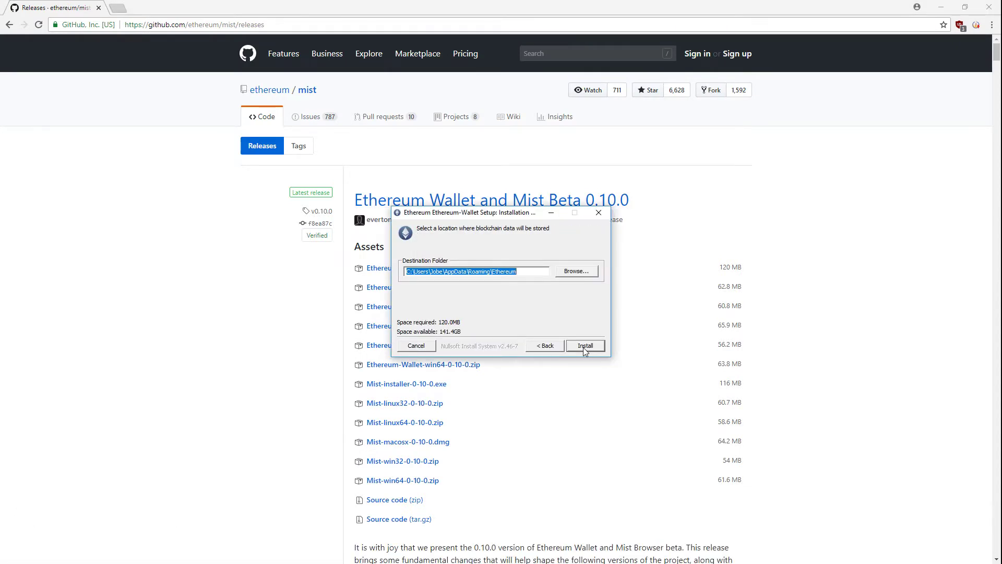
click(583, 347)
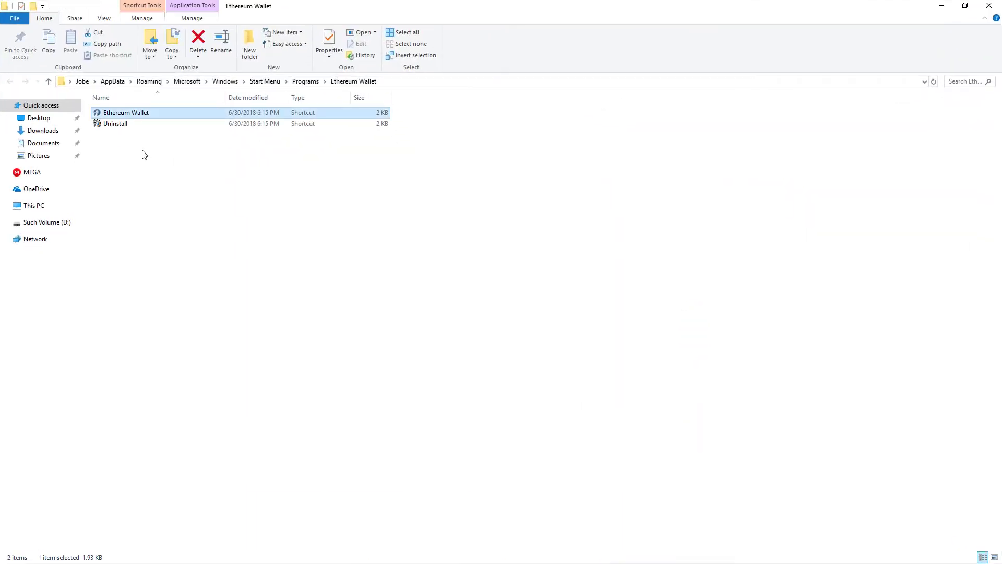
Step: Launch Ethereum Wallet, allow geth.exe through the firewall, and open the wallet without waiting for sync
double_click(126, 113)
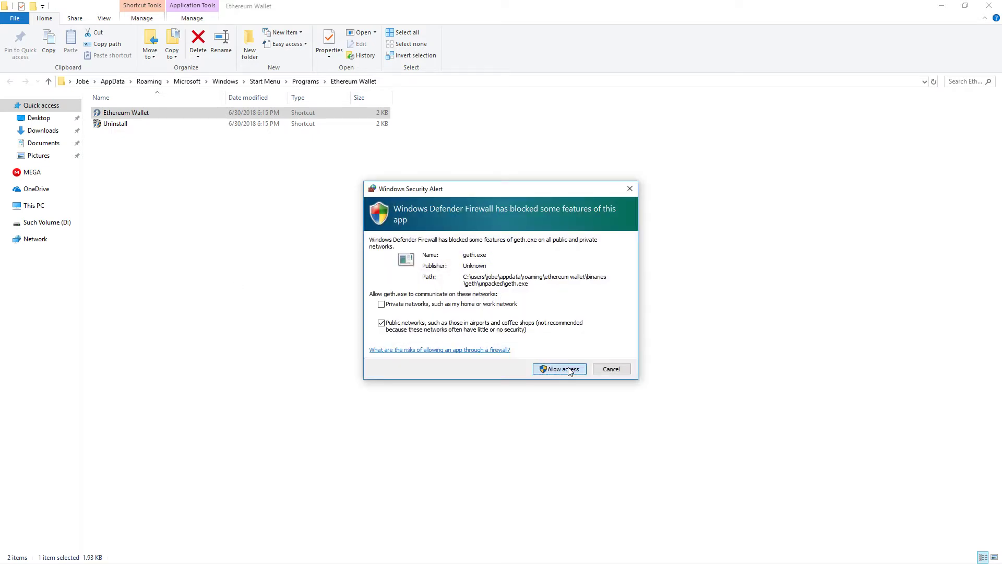
click(570, 371)
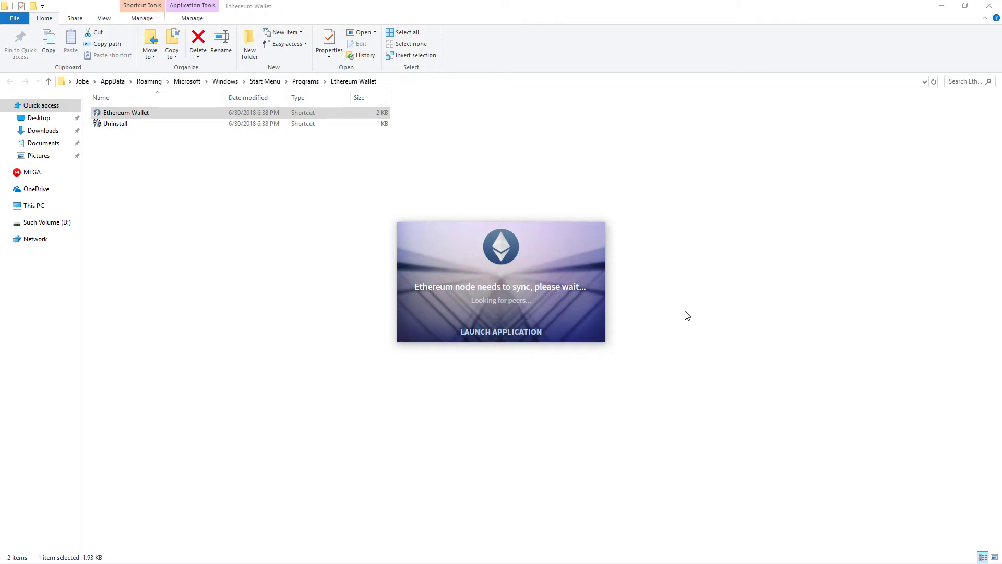
click(514, 333)
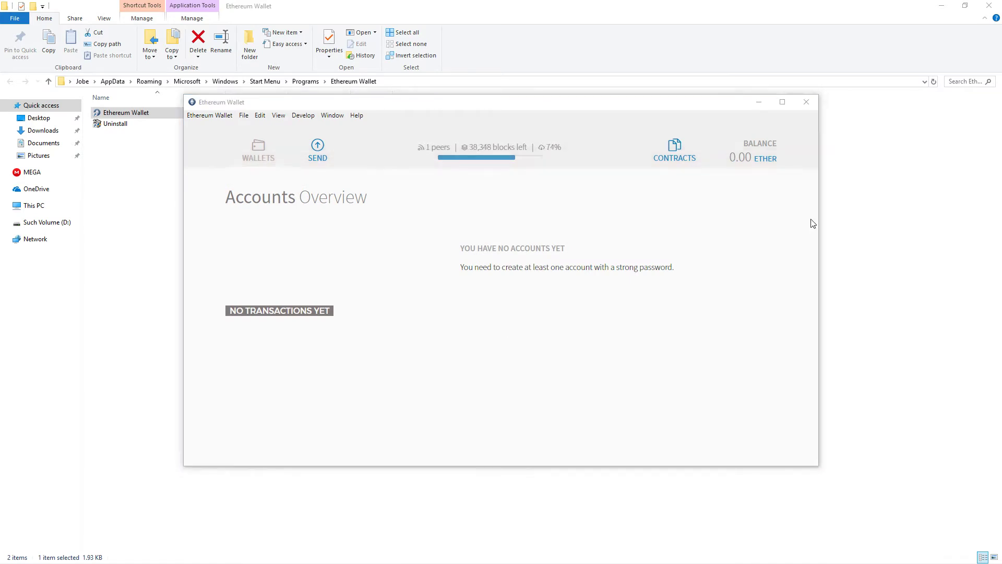
Step: Maximize the wallet and create a new account via File > New account, entering the password twice
click(783, 102)
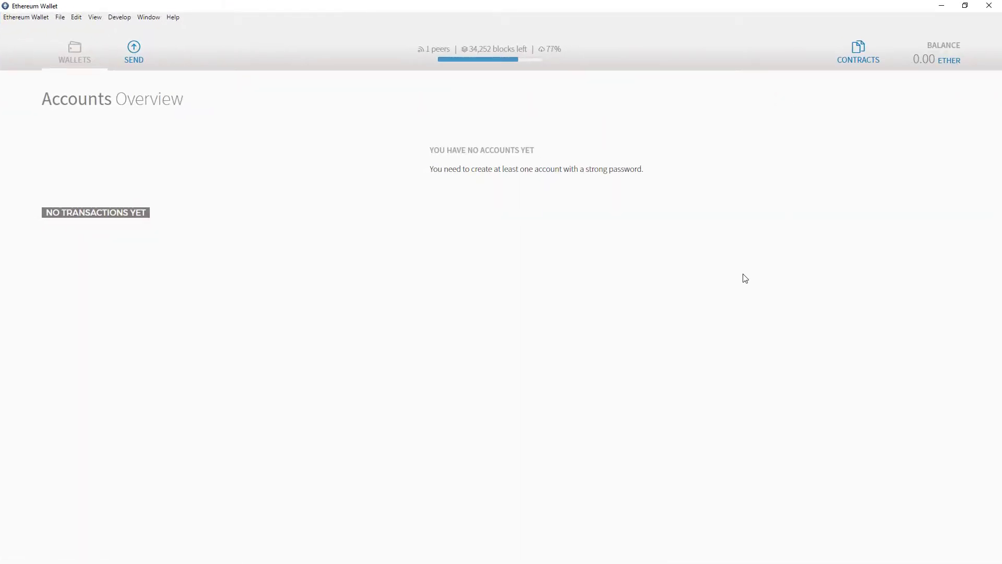
click(59, 17)
click(70, 30)
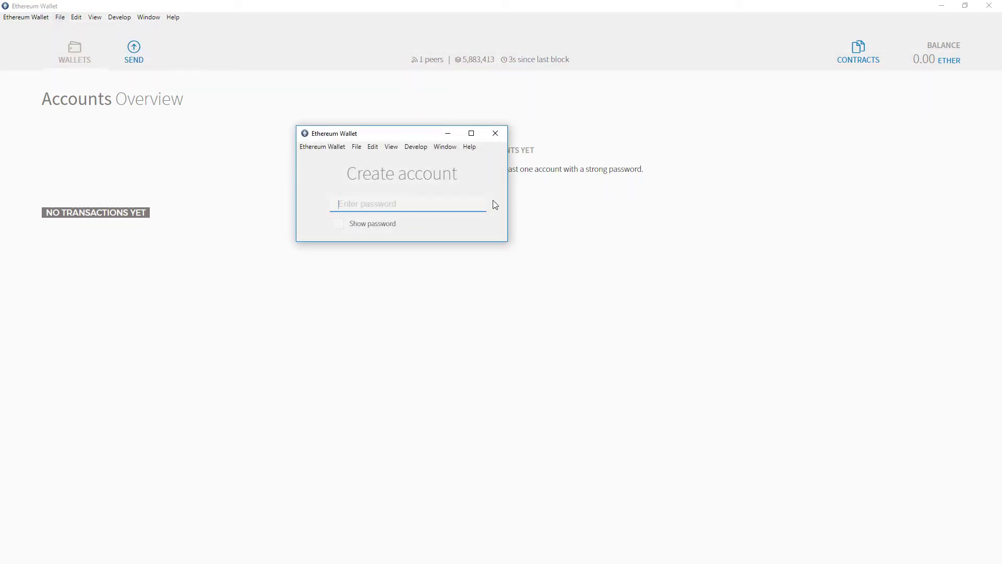
text(•••••••••••••••)
key(Return)
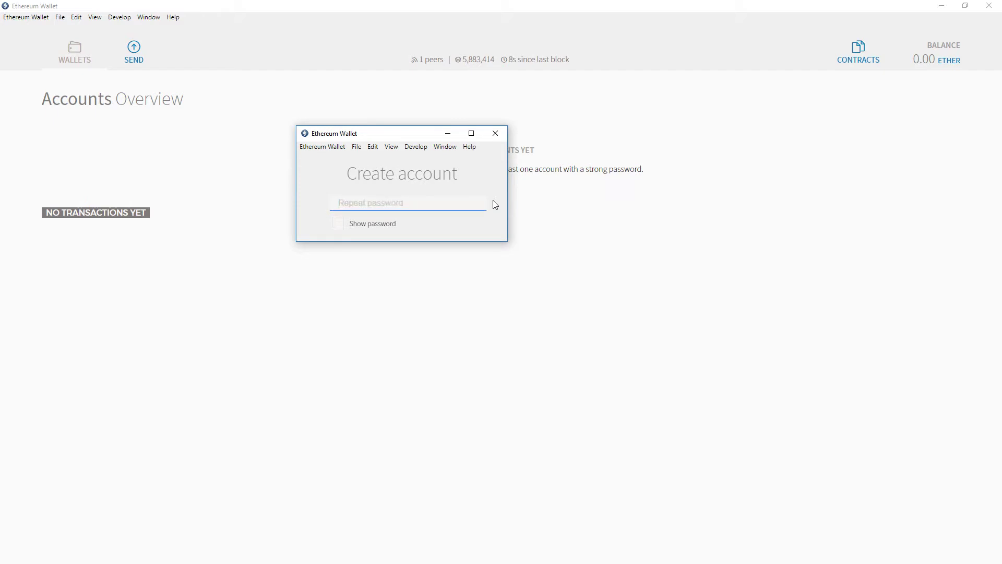
text(•••)
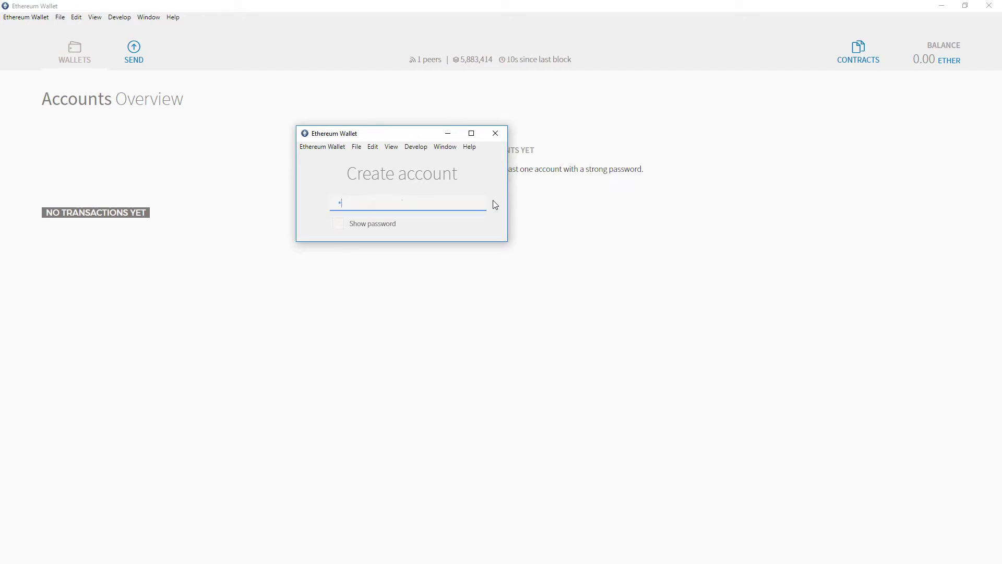
text(•••••••••••••)
key(Return)
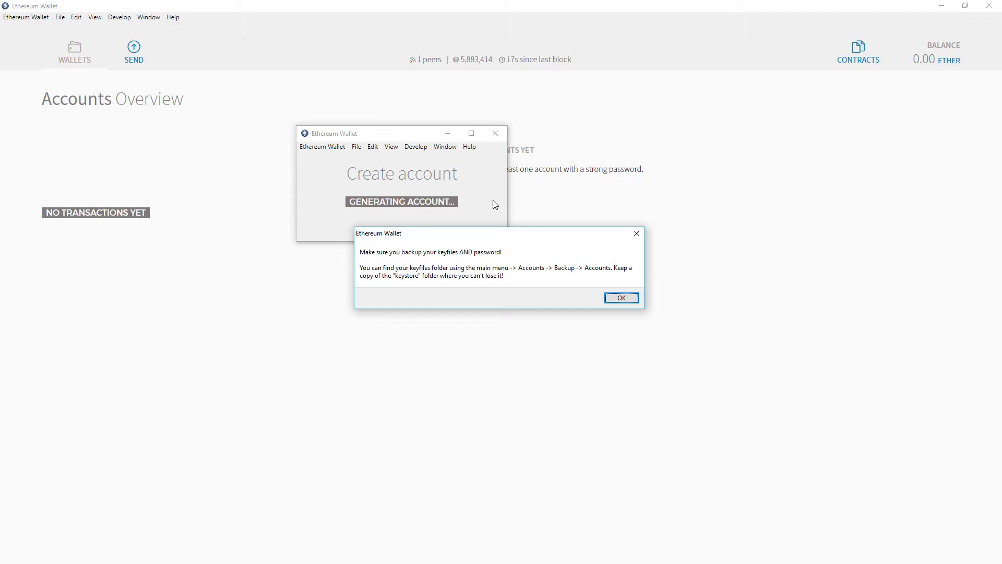
Step: Dismiss the backup reminder and open the keystore folder through File > Backup > Accounts to see the UTC keyfile
click(621, 298)
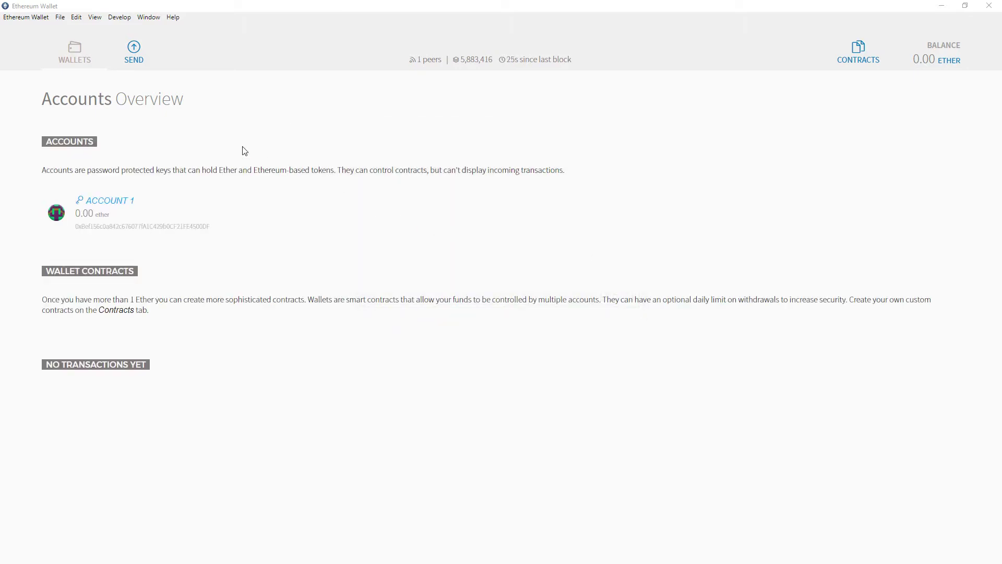
click(60, 20)
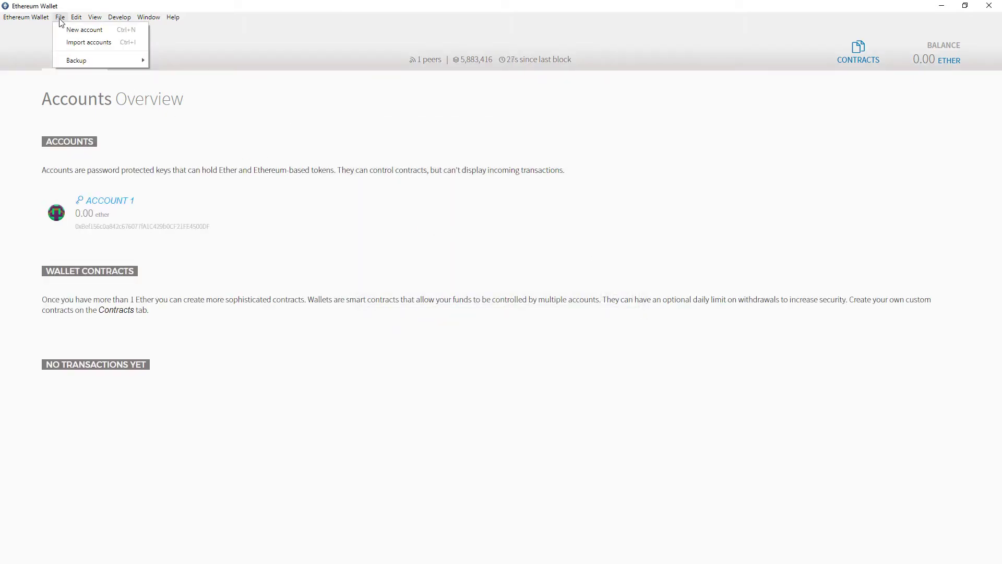
mouse_move(98, 61)
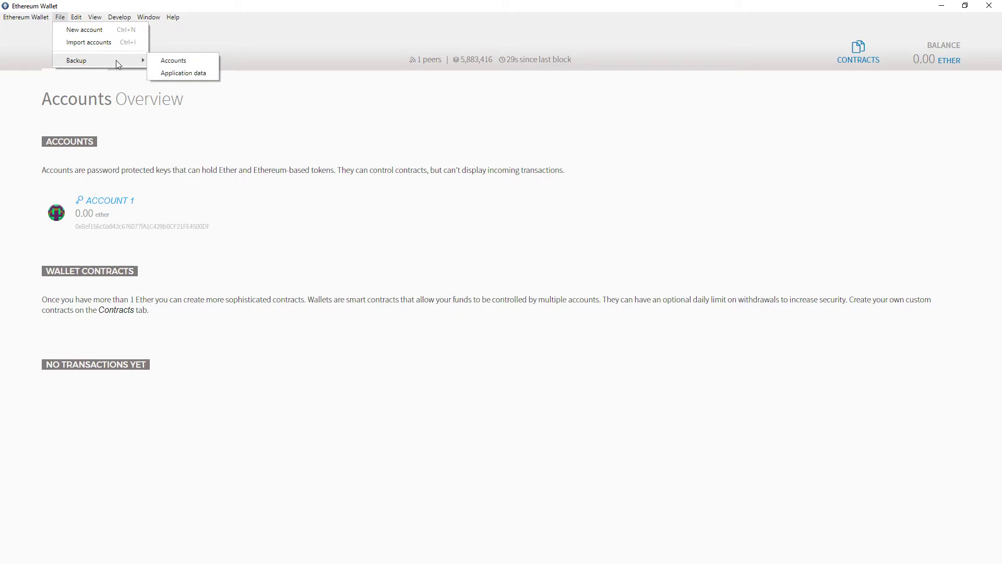
click(184, 61)
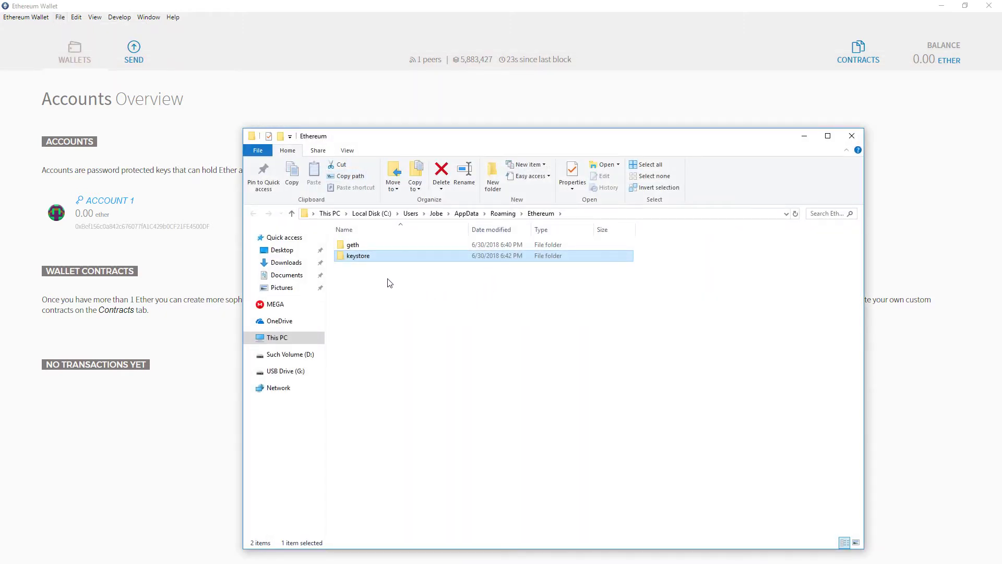
double_click(367, 257)
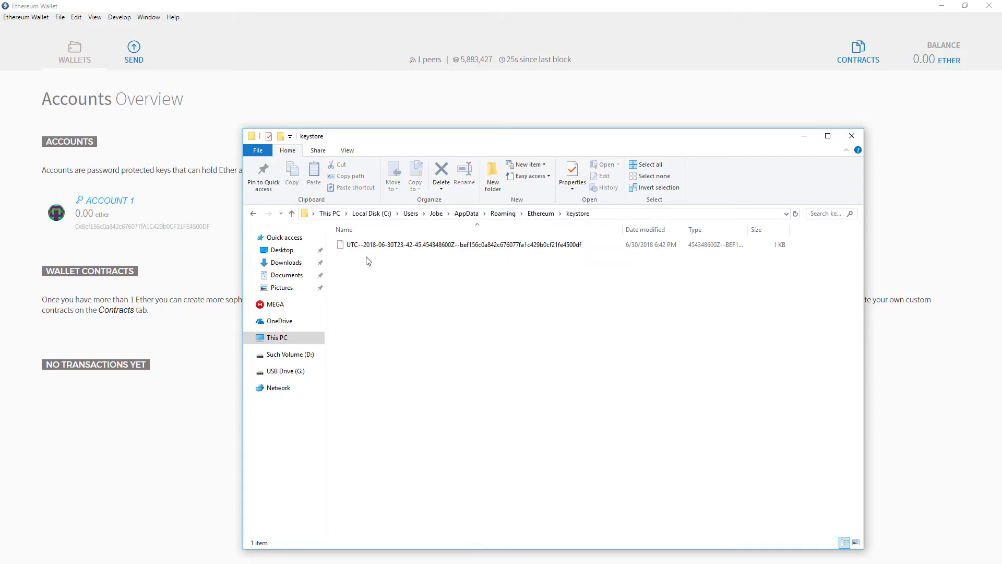
click(433, 250)
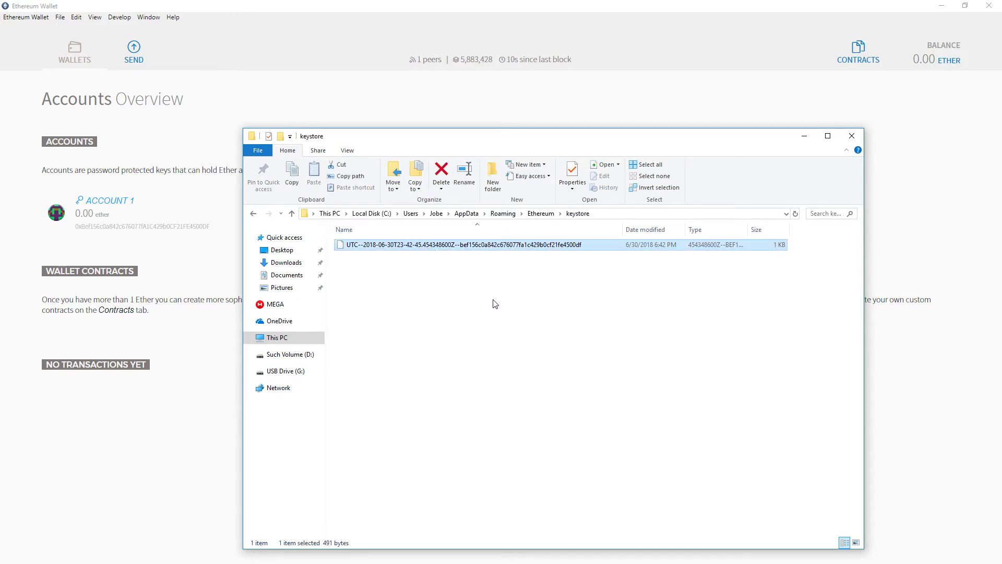
click(541, 214)
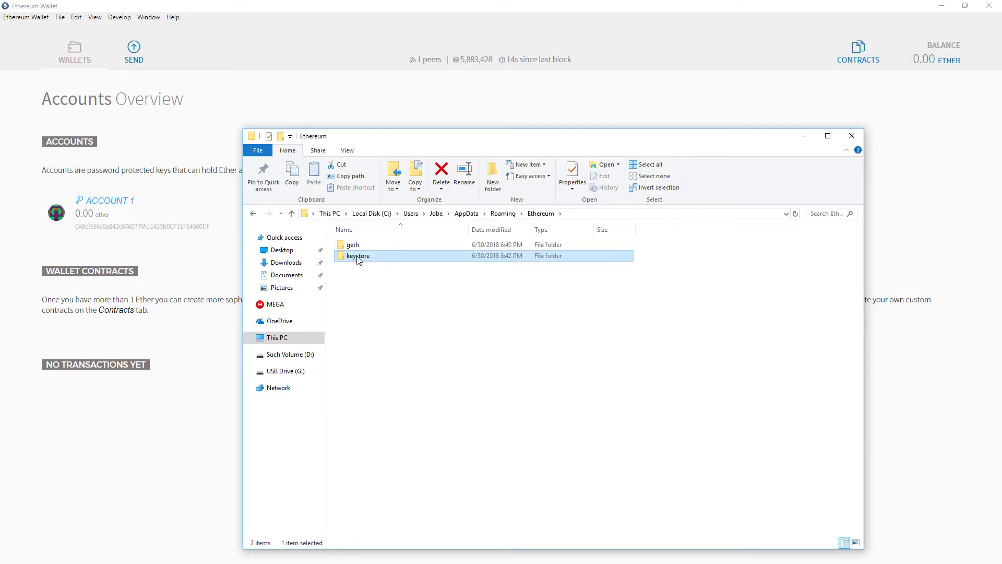
Step: Copy the keystore folder and create an 'Ethereum Account Keys' folder on USB Drive (G:)
right_click(358, 258)
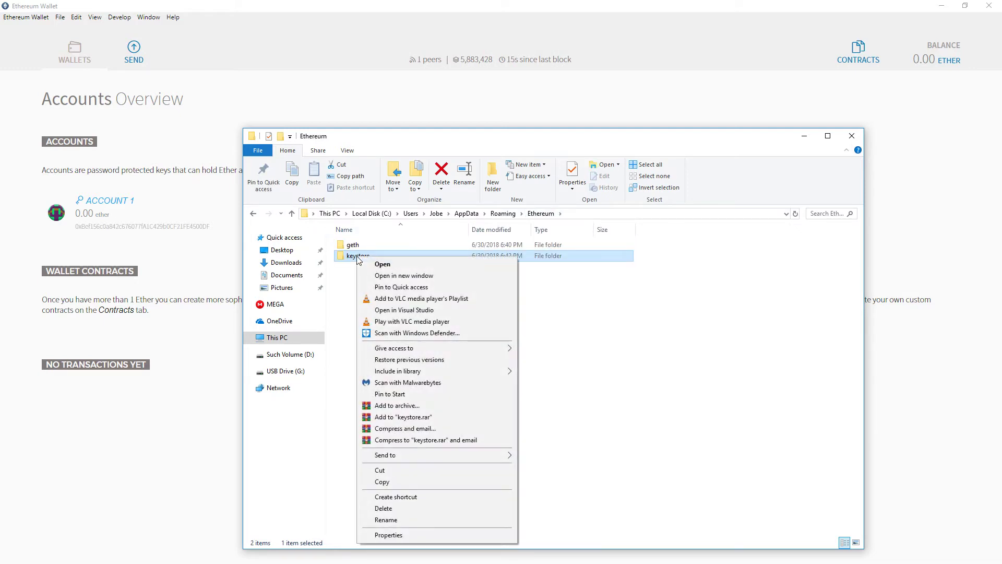
click(414, 482)
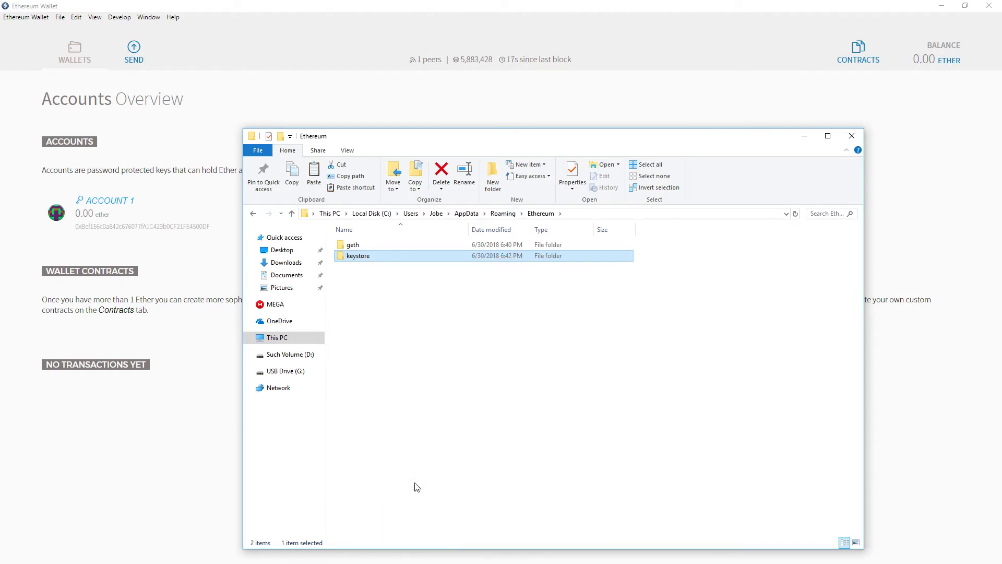
click(293, 374)
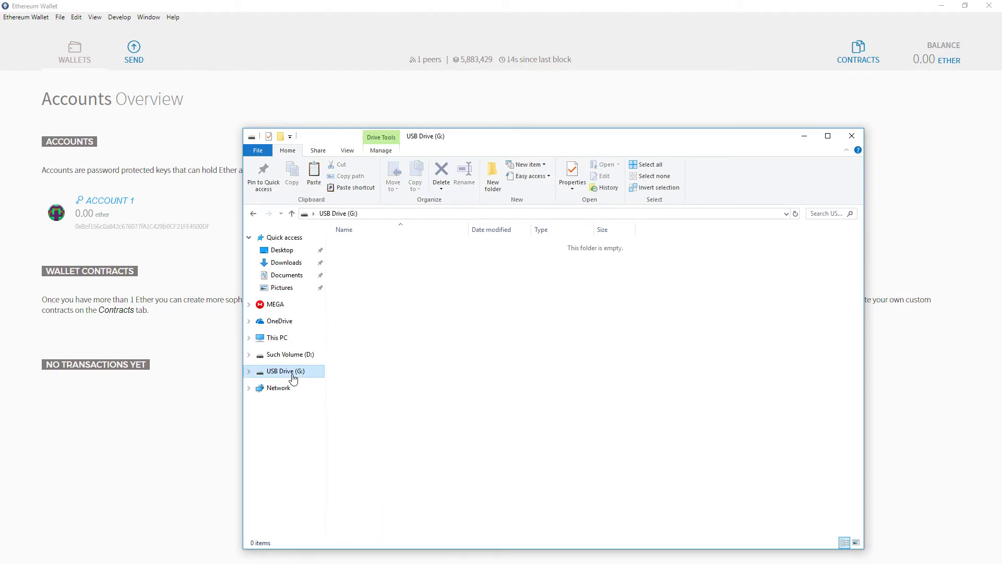
right_click(366, 262)
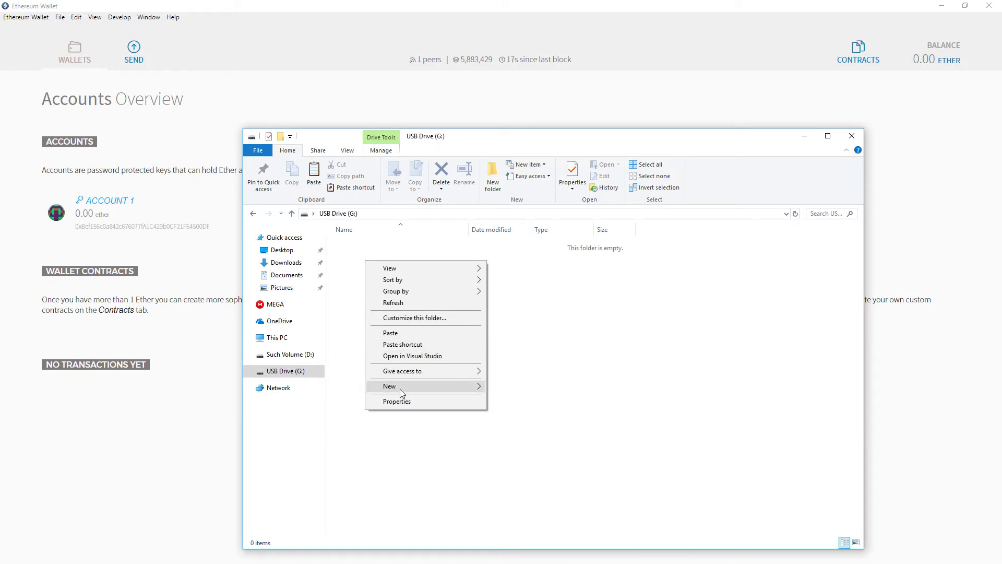
mouse_move(400, 387)
click(512, 391)
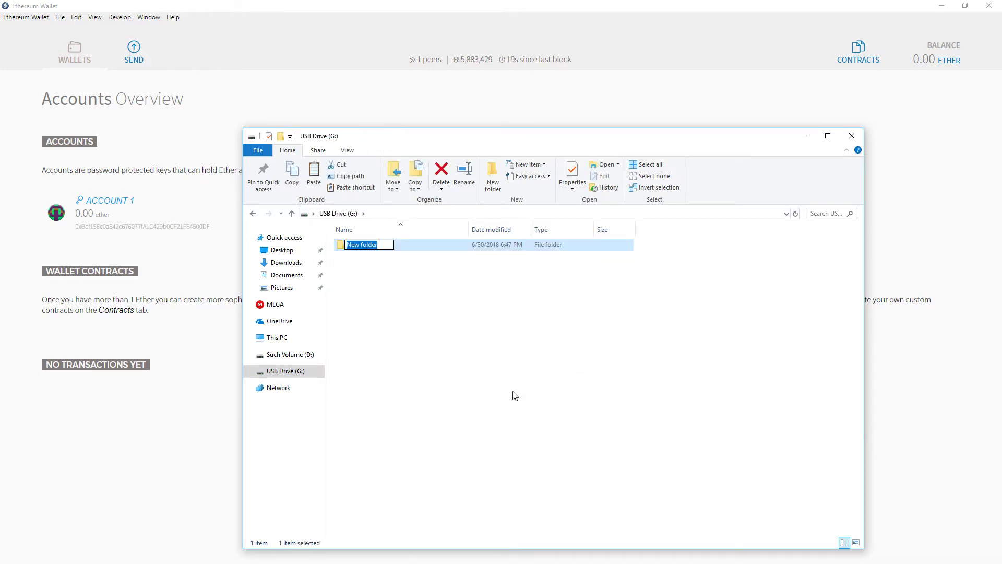
text(Ethereum)
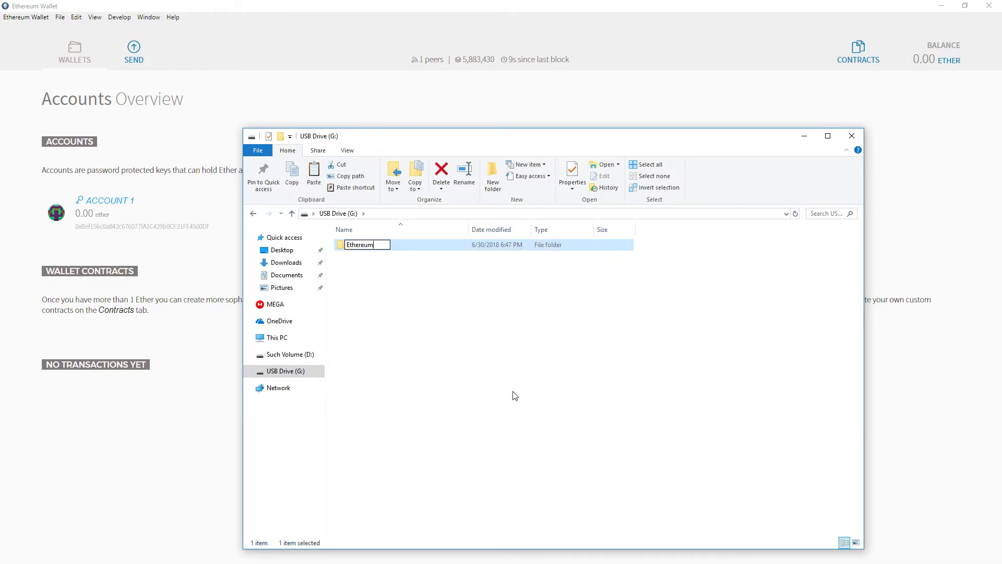
text( Accou)
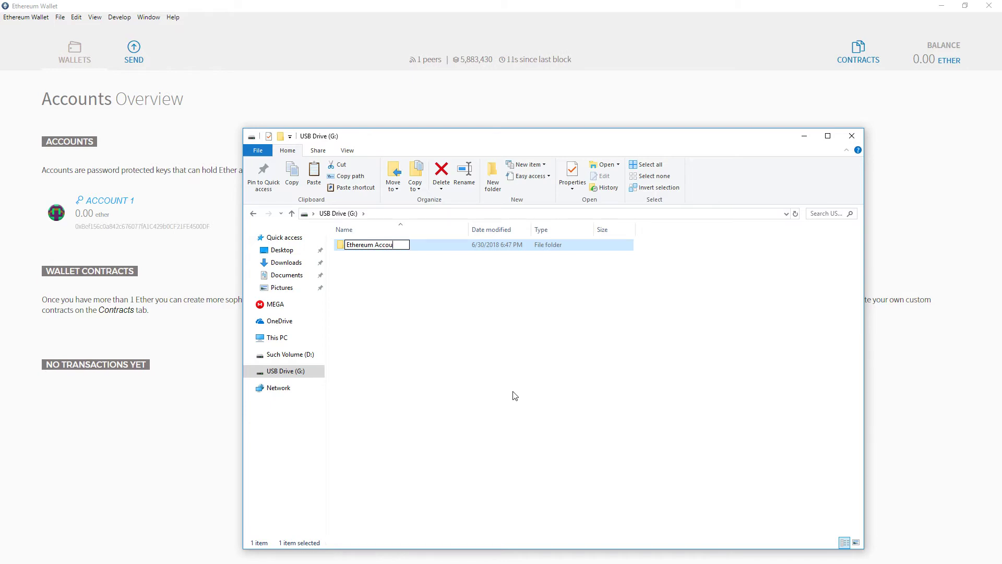
text(nt Keys)
key(Return)
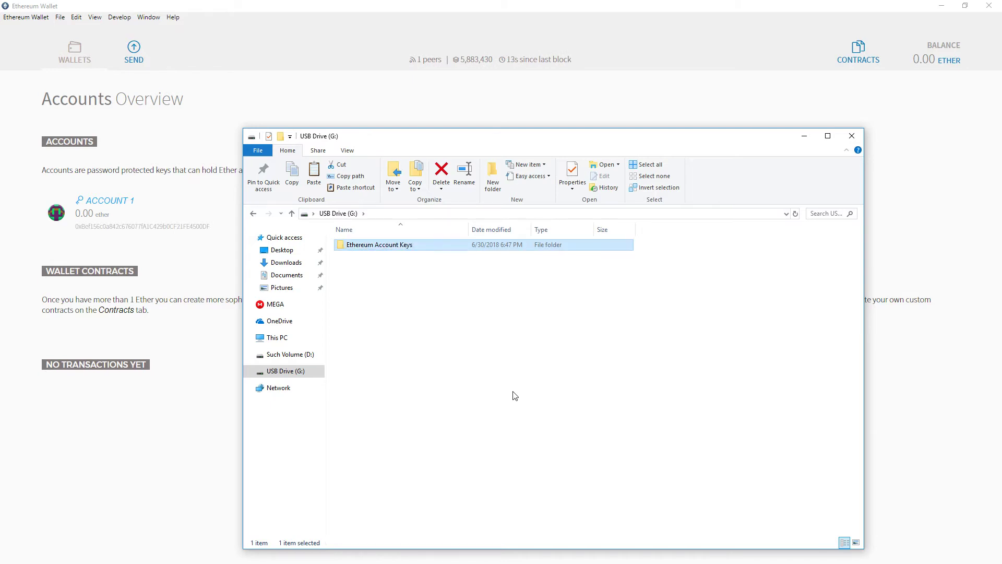
Step: Paste the keystore copy into the new Ethereum Account Keys folder
key(Return)
right_click(379, 262)
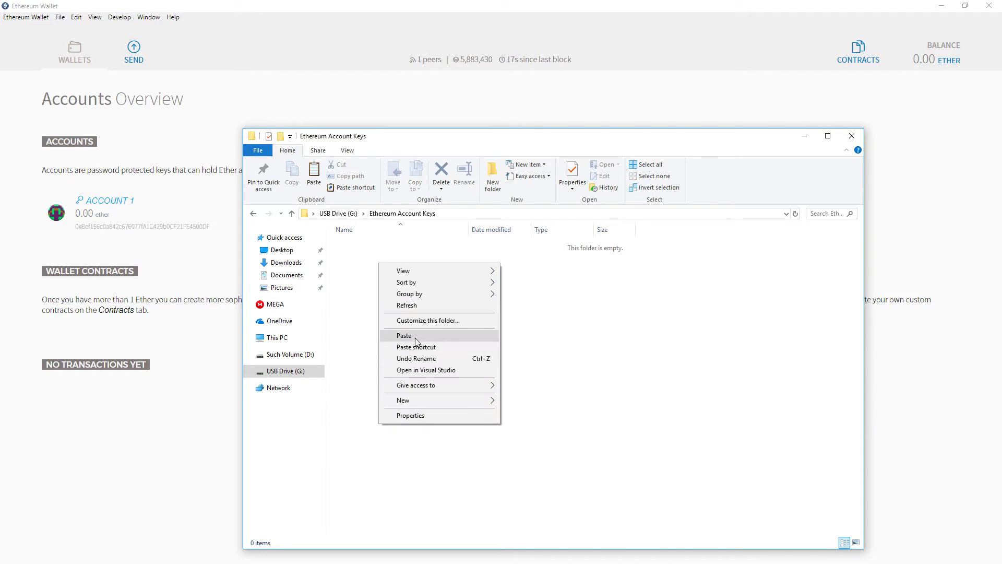
click(416, 336)
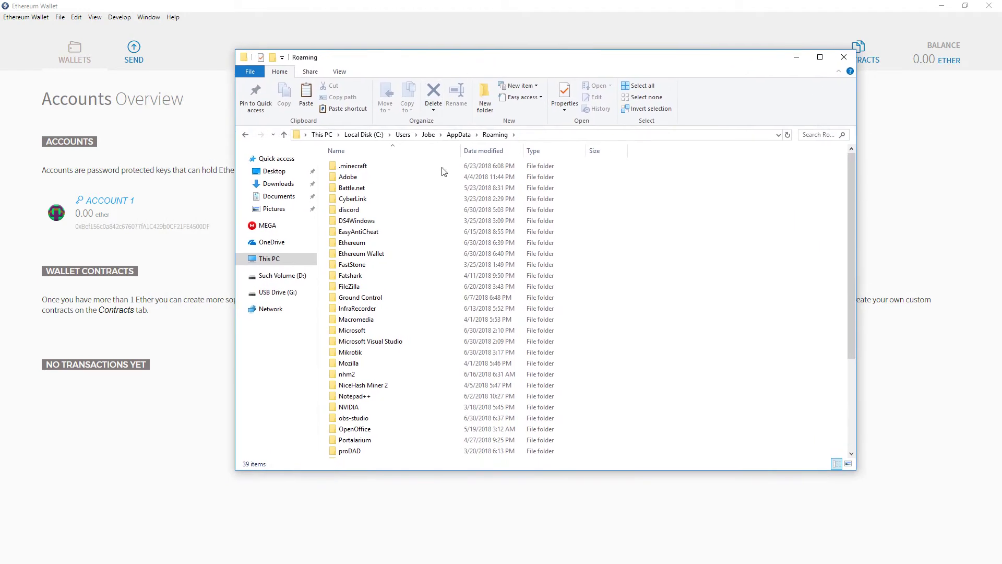
Step: Select the Ethereum and Ethereum Wallet folders, then leave File Explorer for the wallet window
click(359, 243)
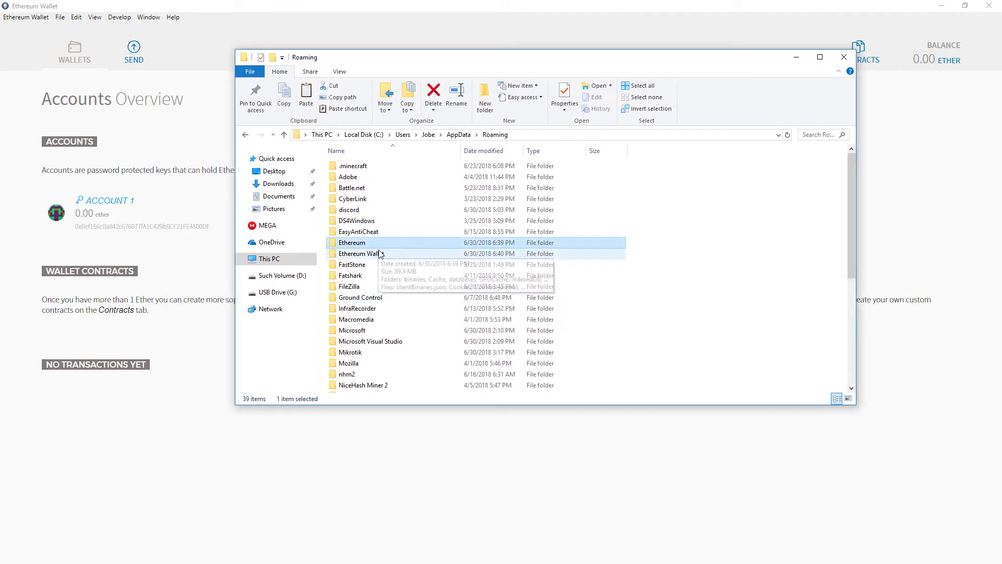
ctrl+click(380, 253)
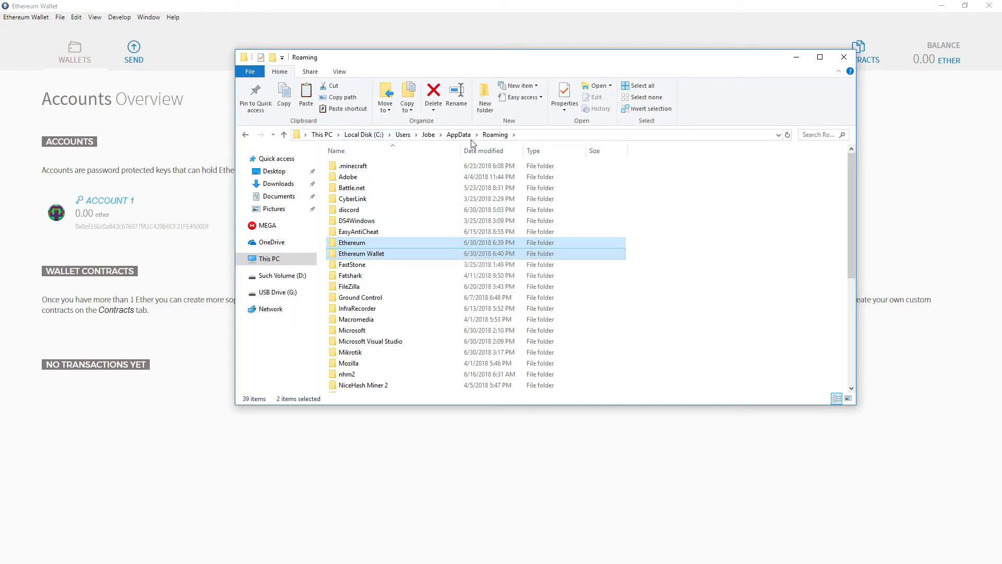
key(alt+Tab)
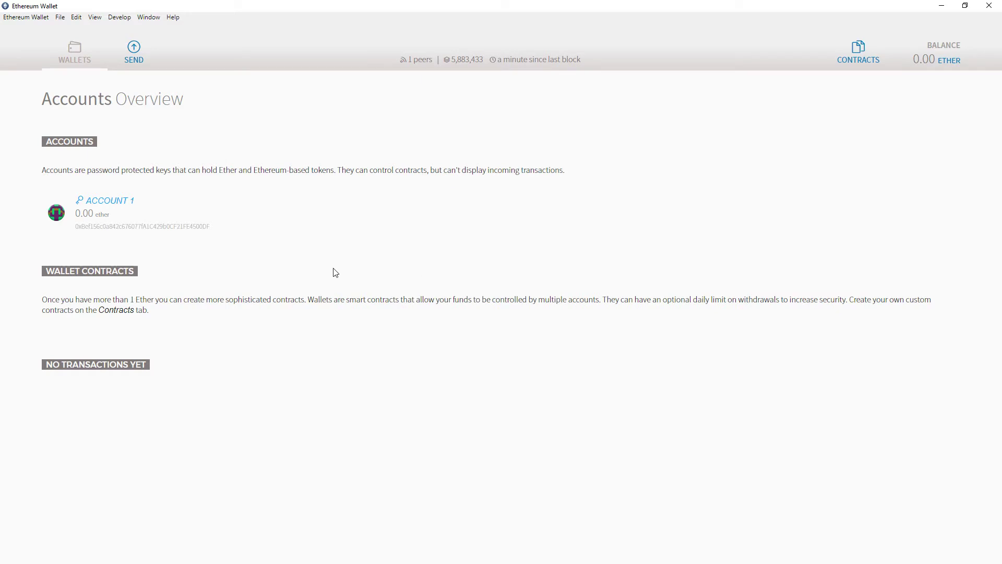
Step: Open Account 1 from the Accounts Overview and highlight its wallet address
click(112, 201)
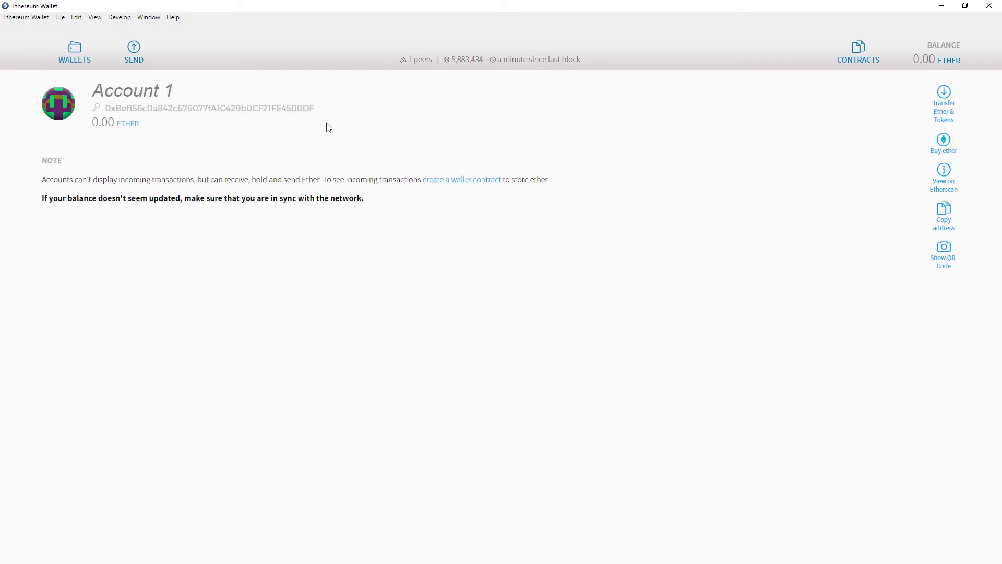
drag(314, 108, 107, 109)
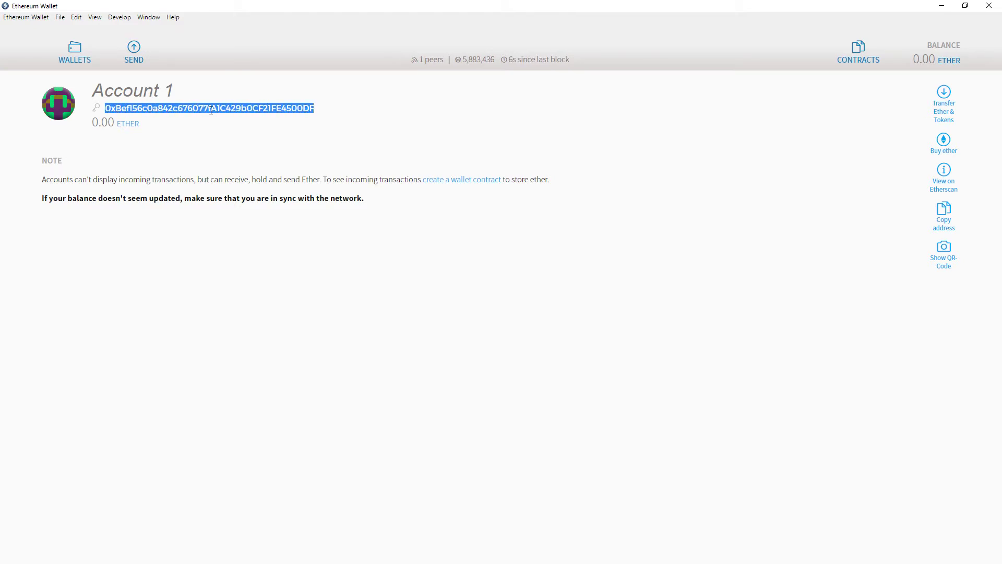
click(326, 114)
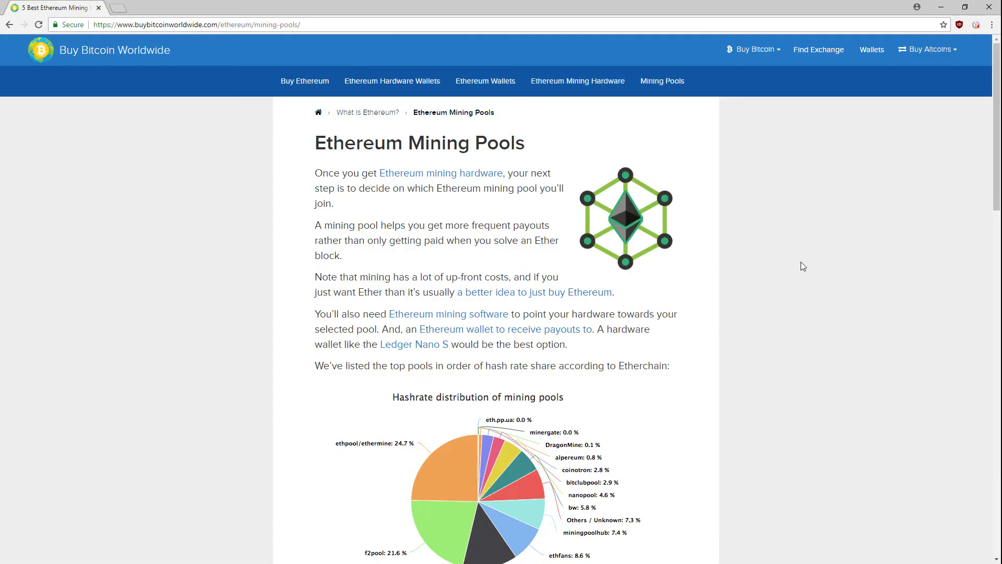
Step: Scroll through the mining-pools comparison article
scroll(804, 272, down, 7)
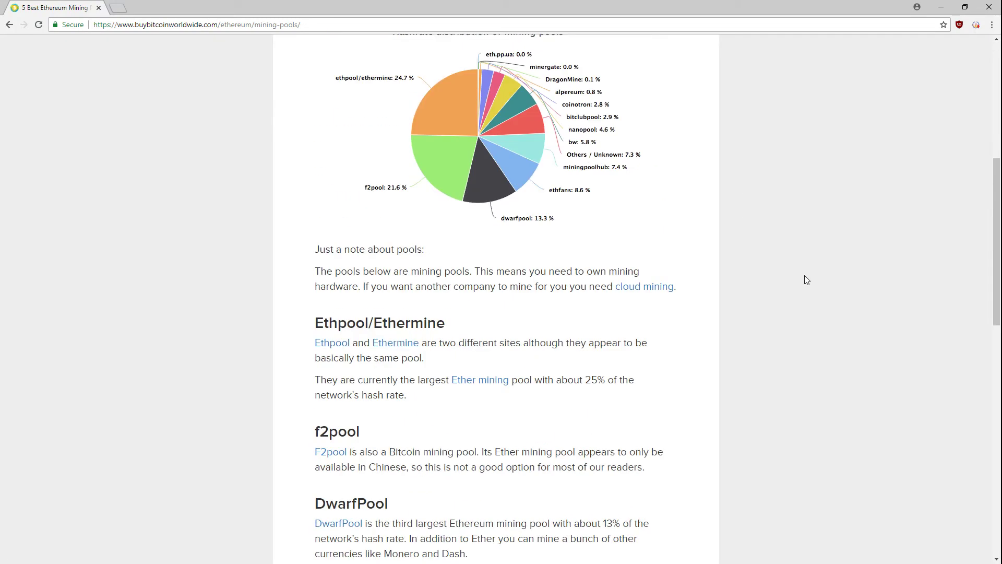
scroll(807, 280, down, 13)
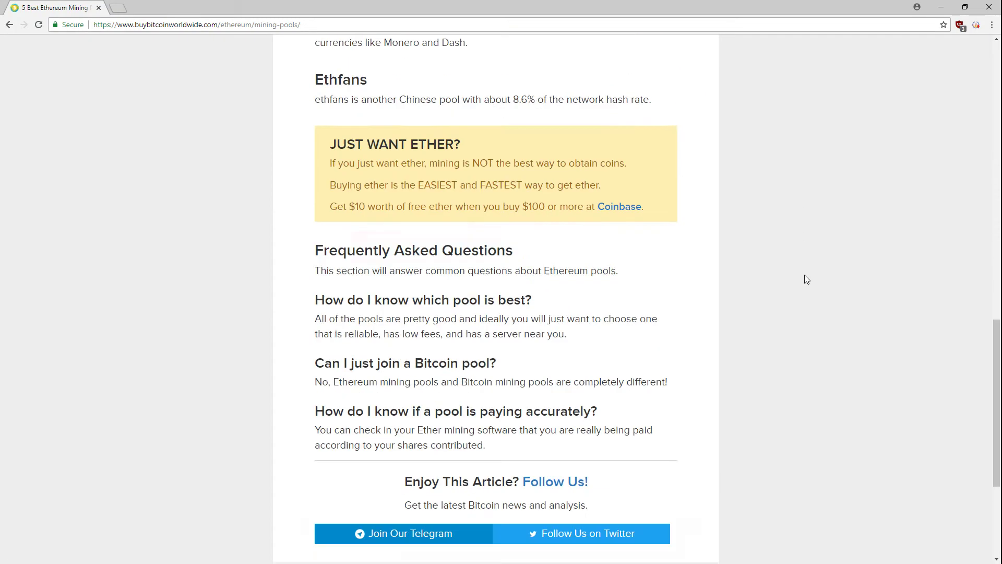
scroll(796, 278, up, 13)
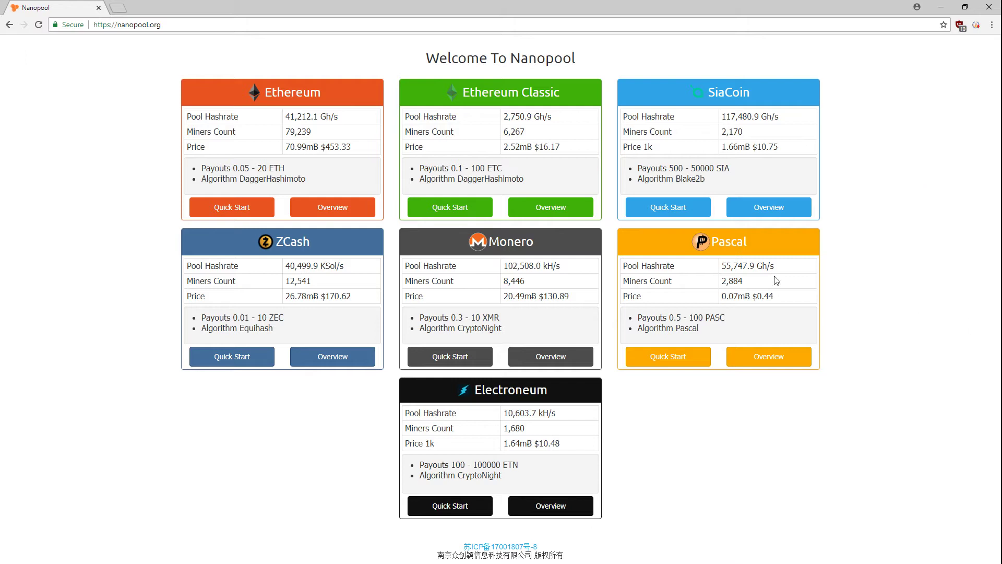
Step: Download the Claymore DualMiner zip from Nanopool's Ethereum help page and show it in its folder
click(301, 99)
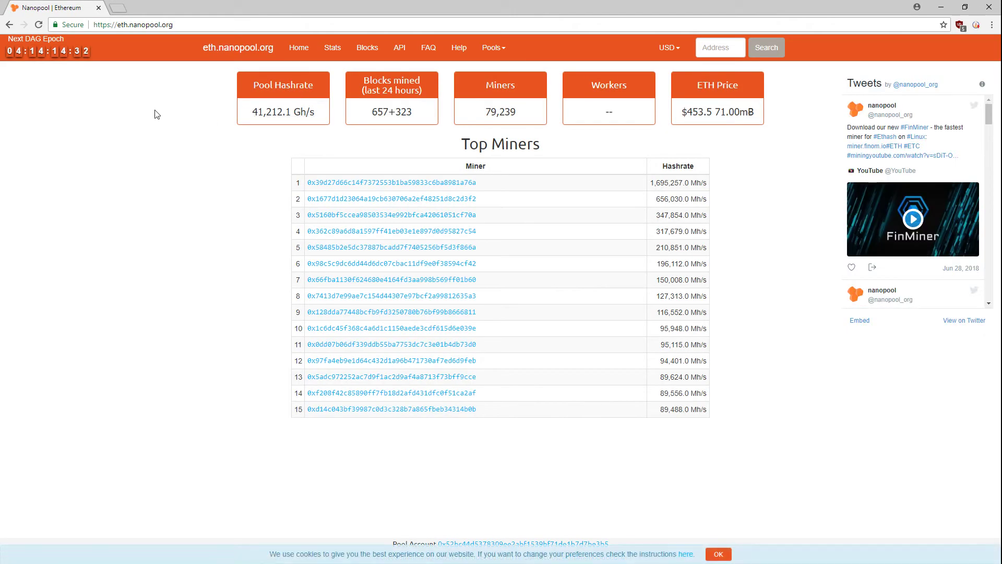
click(460, 48)
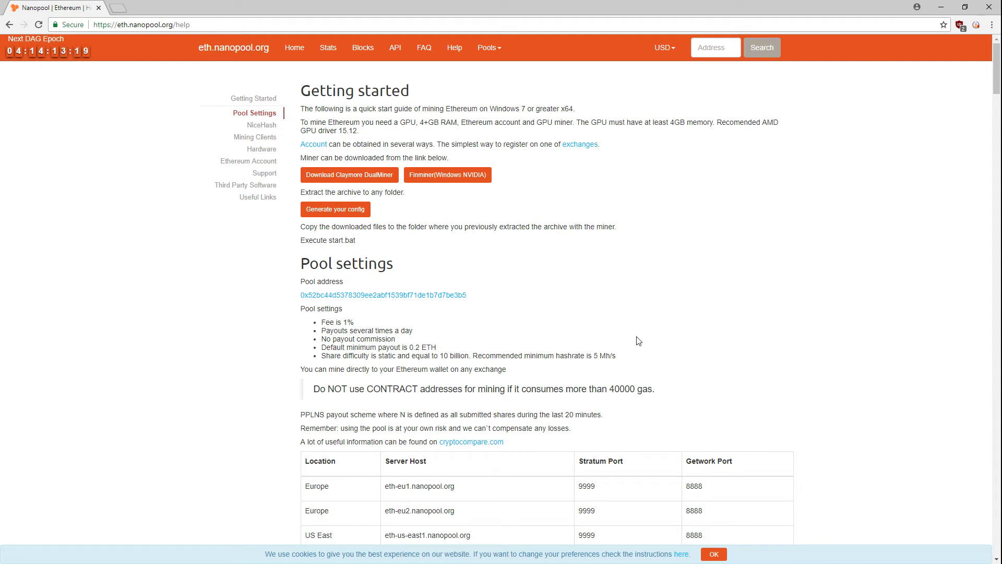
click(362, 178)
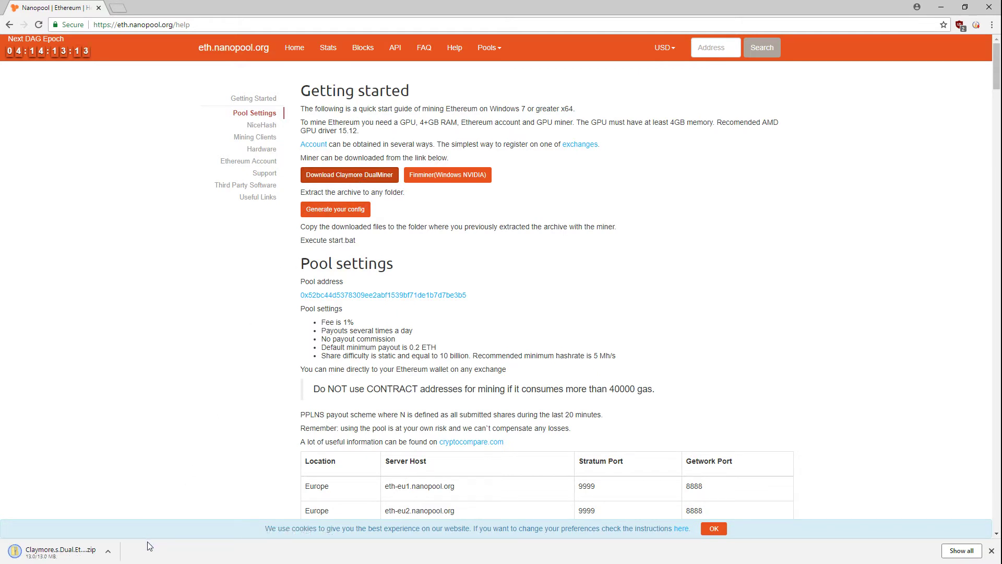
right_click(75, 551)
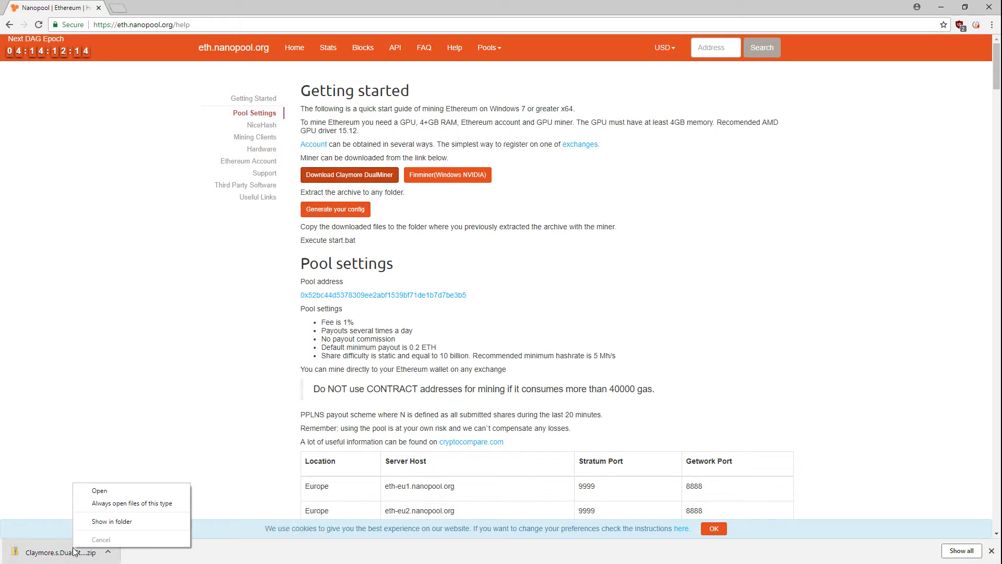
click(110, 521)
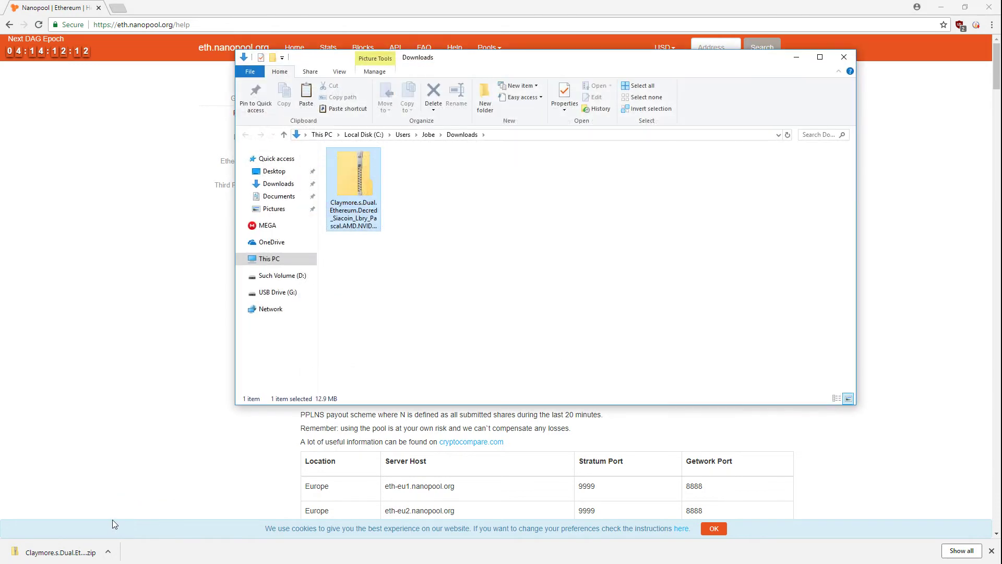
Step: Copy the Claymore zip and create a new Miners folder on Local Disk (C:)
right_click(352, 180)
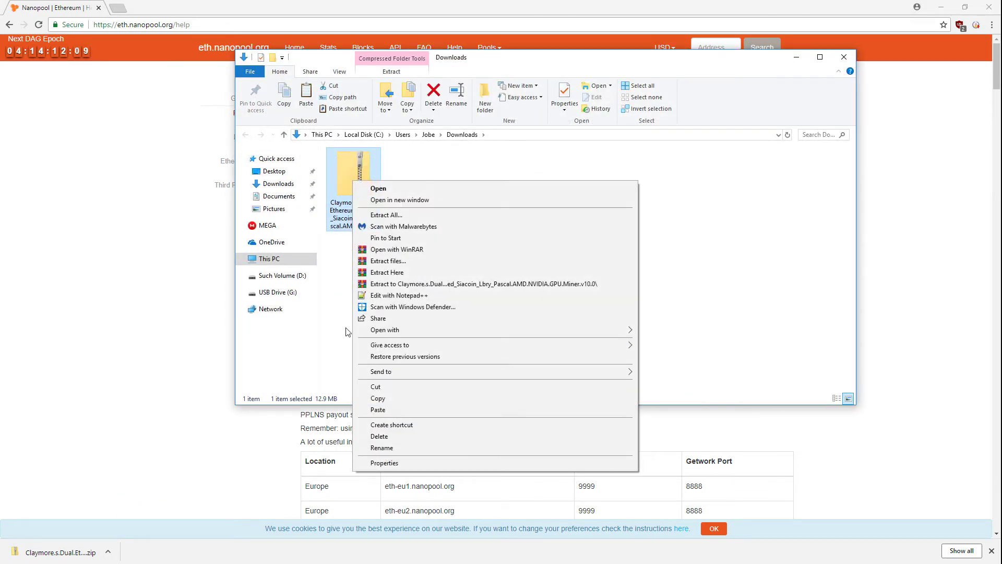
click(376, 398)
click(270, 258)
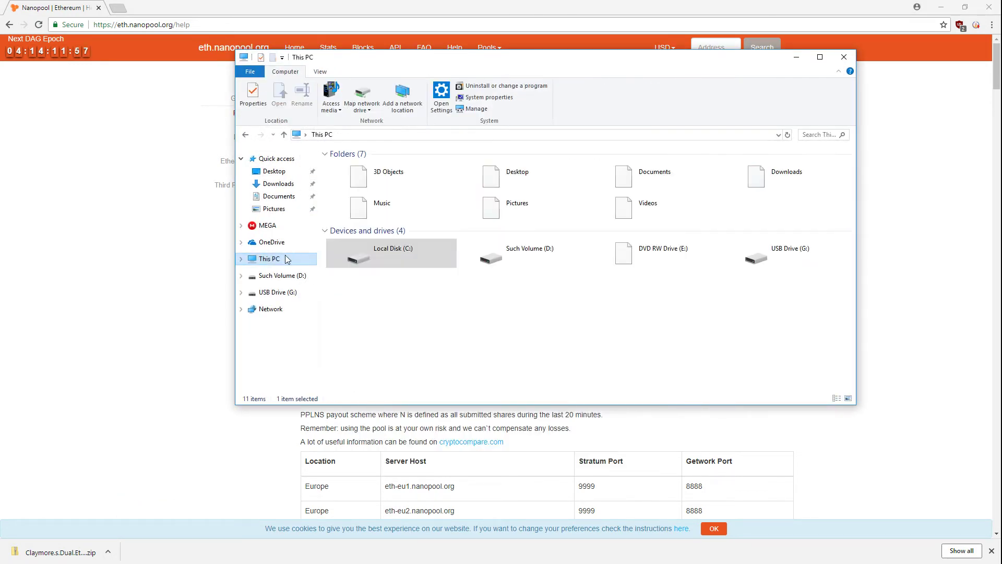
click(382, 251)
double_click(381, 252)
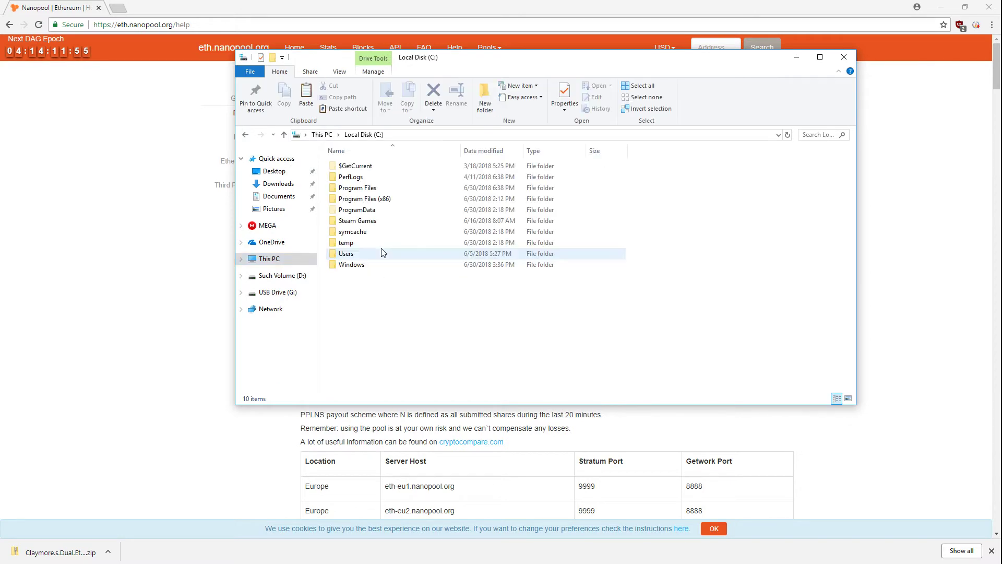
right_click(357, 288)
mouse_move(393, 406)
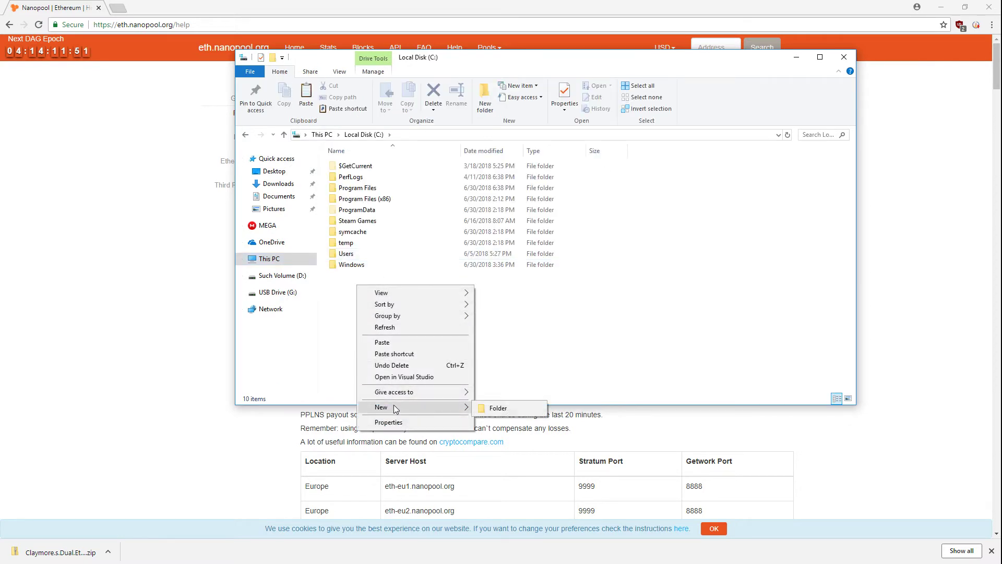
click(494, 409)
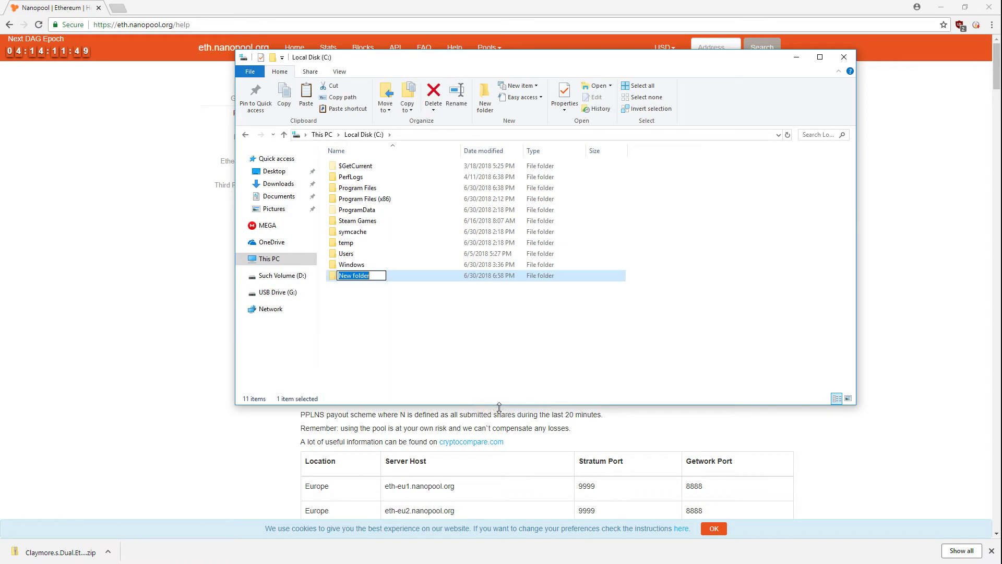
text(Claymore)
key(Return)
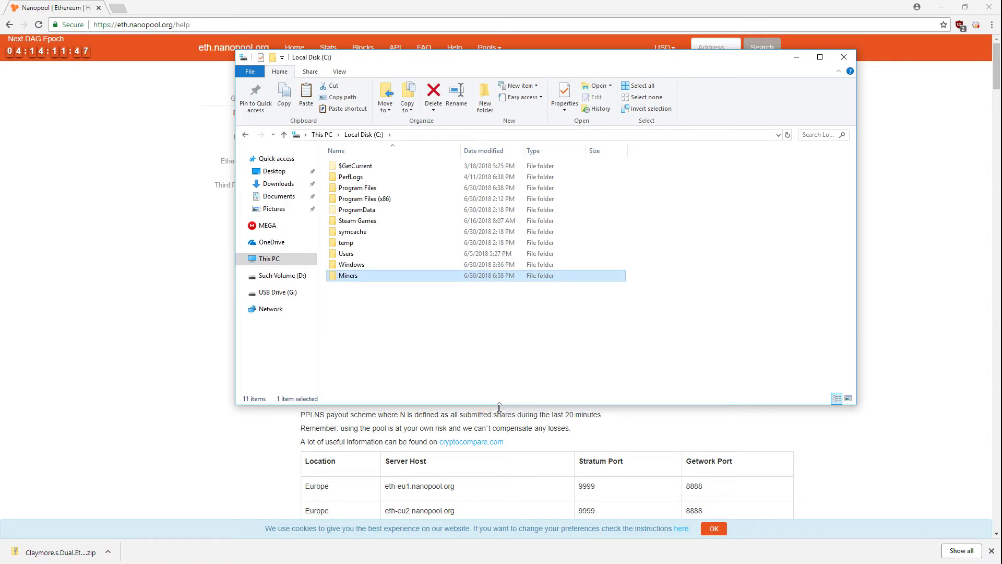
Step: Paste the Claymore zip into the empty Miners folder
right_click(349, 193)
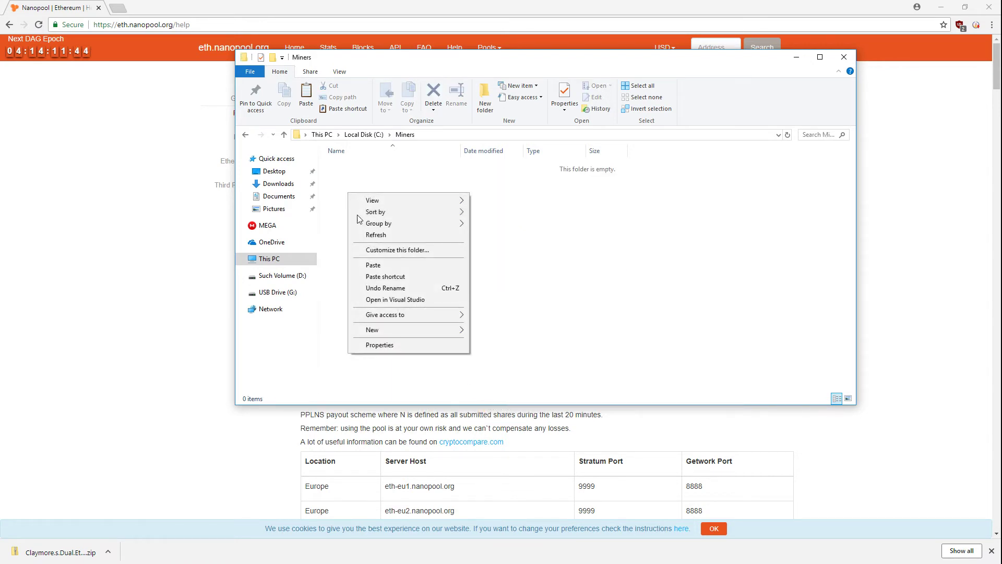
click(373, 265)
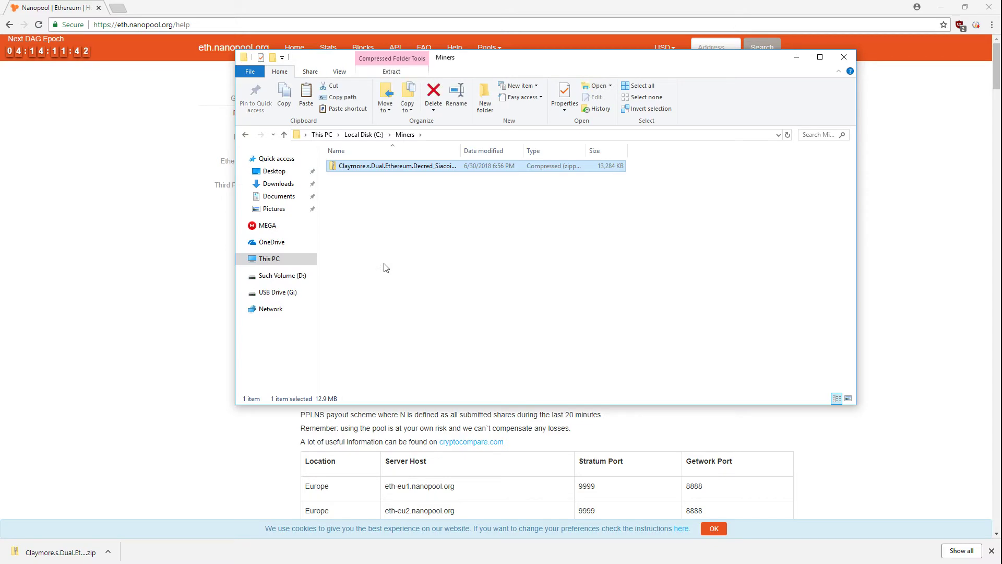
click(386, 267)
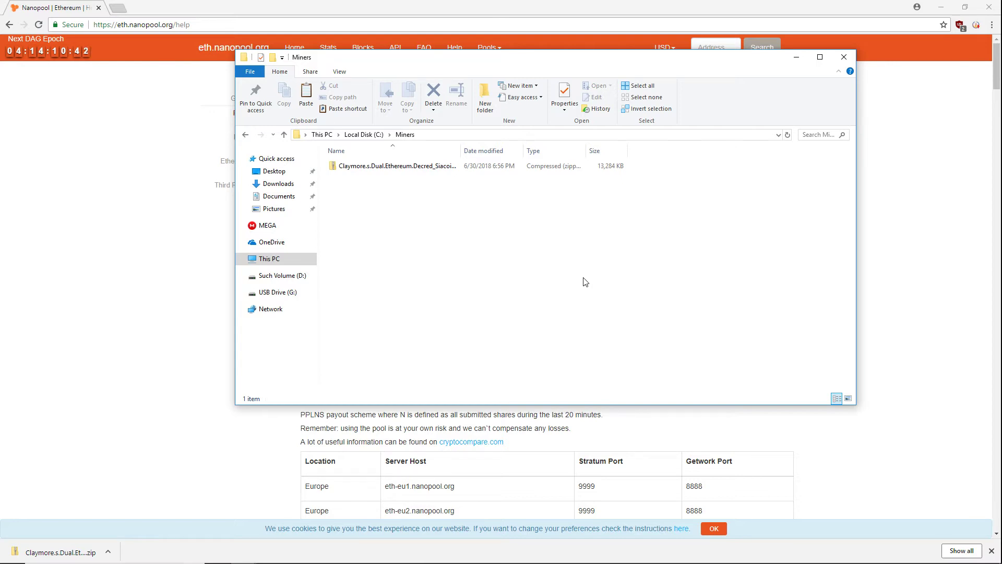
Step: Bring up Windows Defender's quick actions from the system tray, then dismiss them
mouse_move(887, 562)
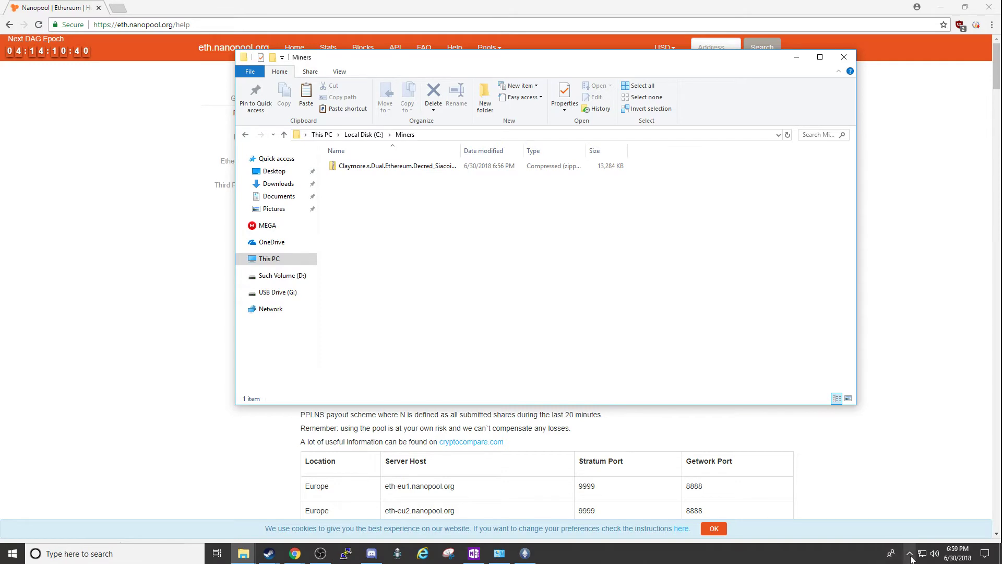
click(911, 556)
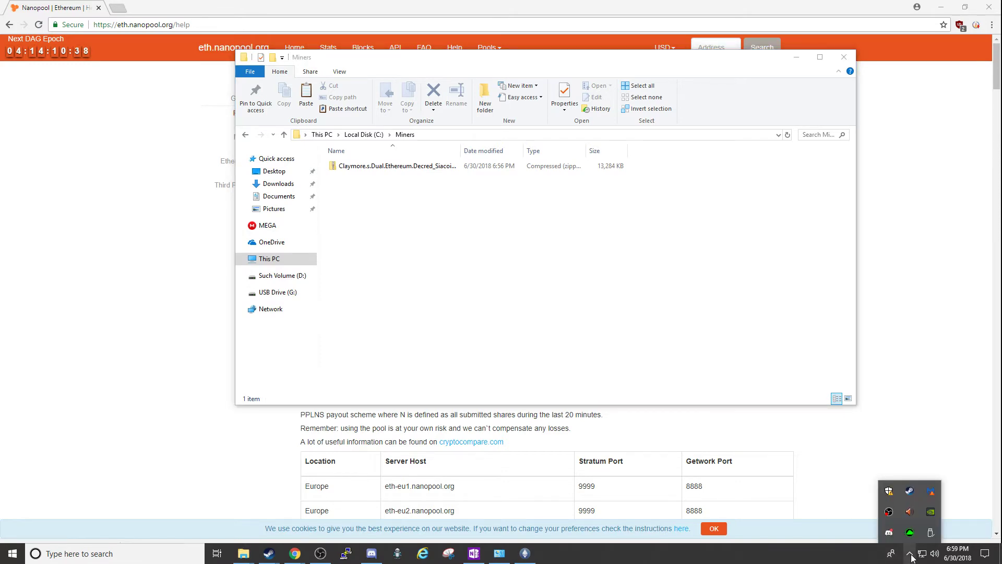
right_click(888, 490)
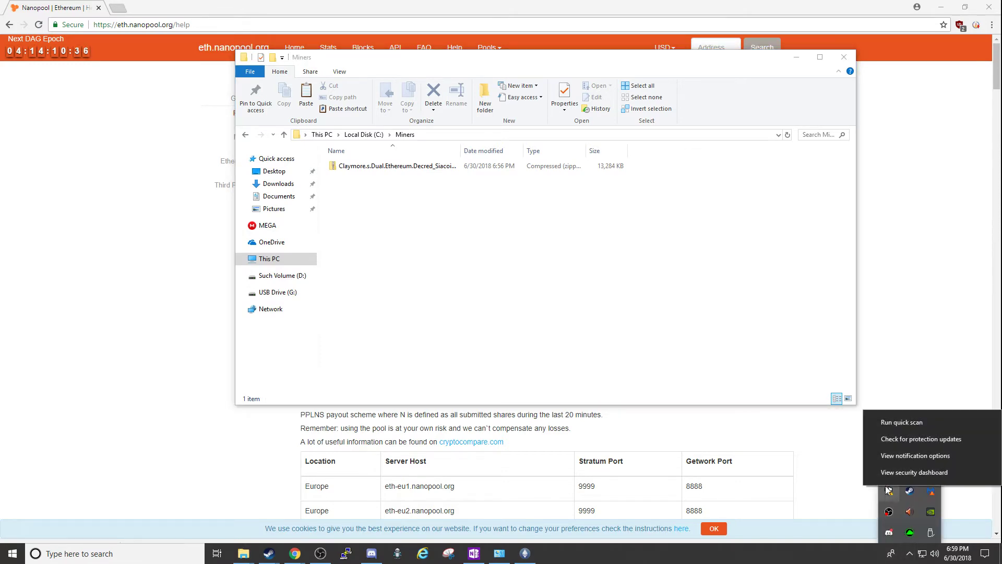
click(897, 472)
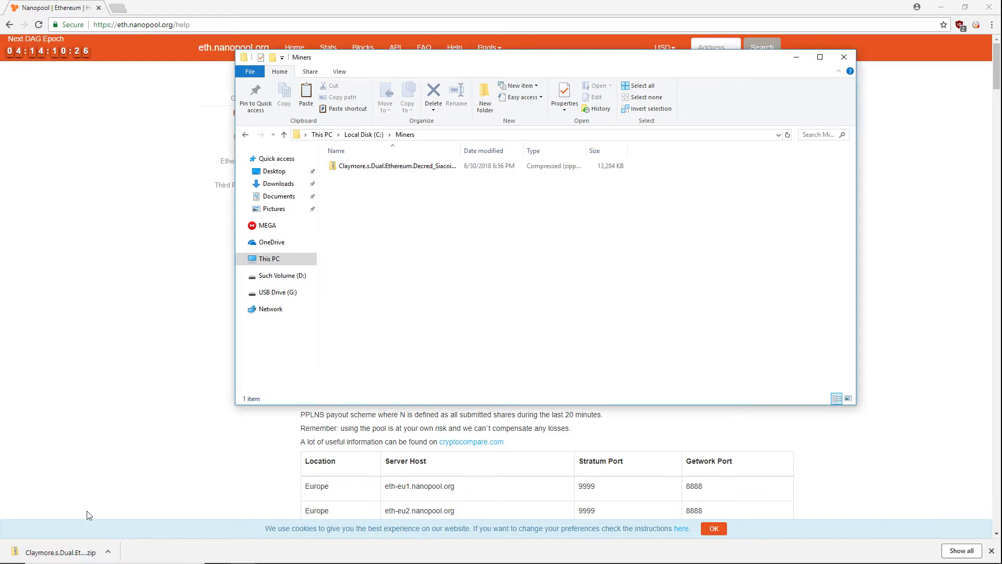
Step: Go from Start > Settings through Update & Security and Windows Security to Virus & threat protection
click(13, 557)
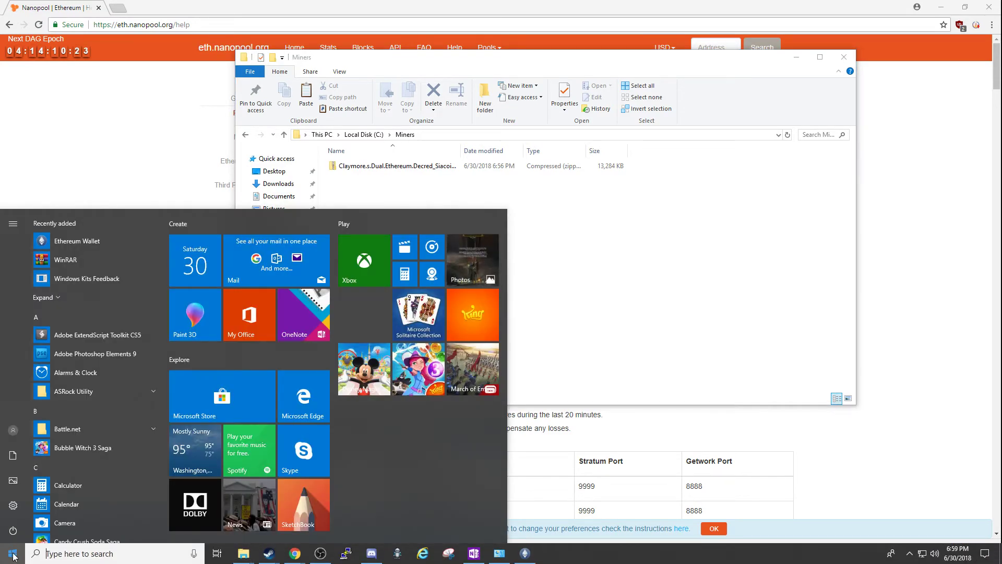
click(16, 505)
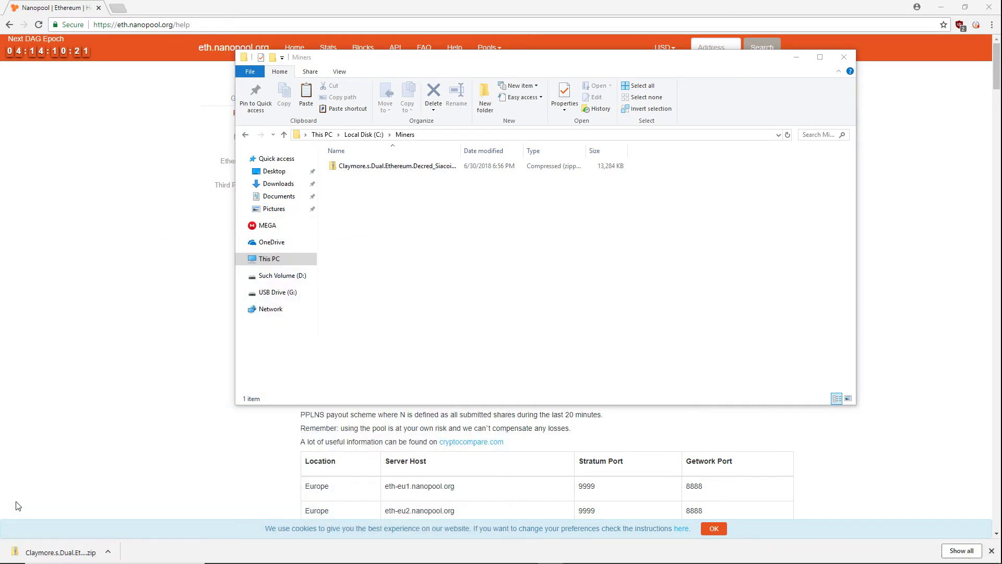
scroll(609, 347, down, 3)
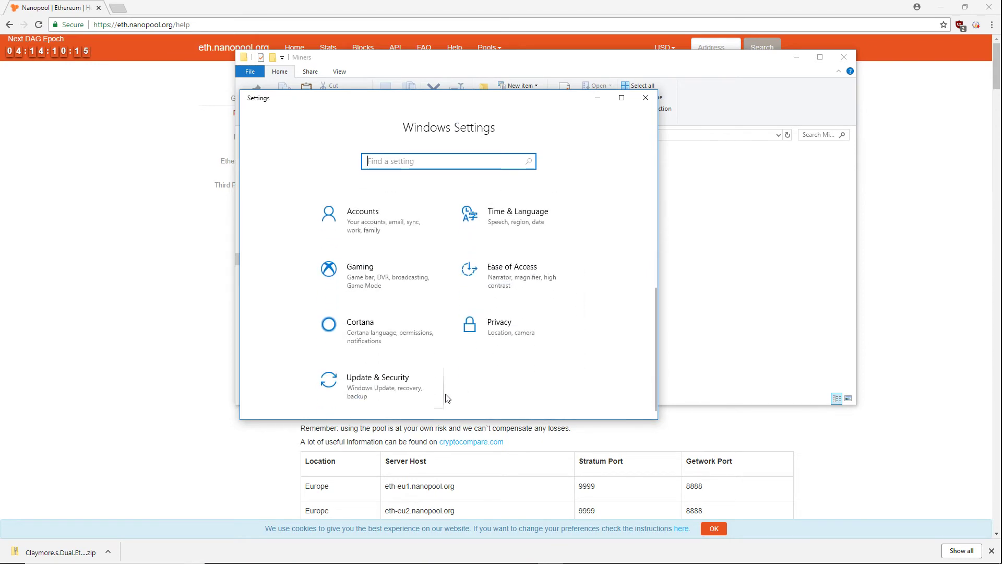
click(367, 382)
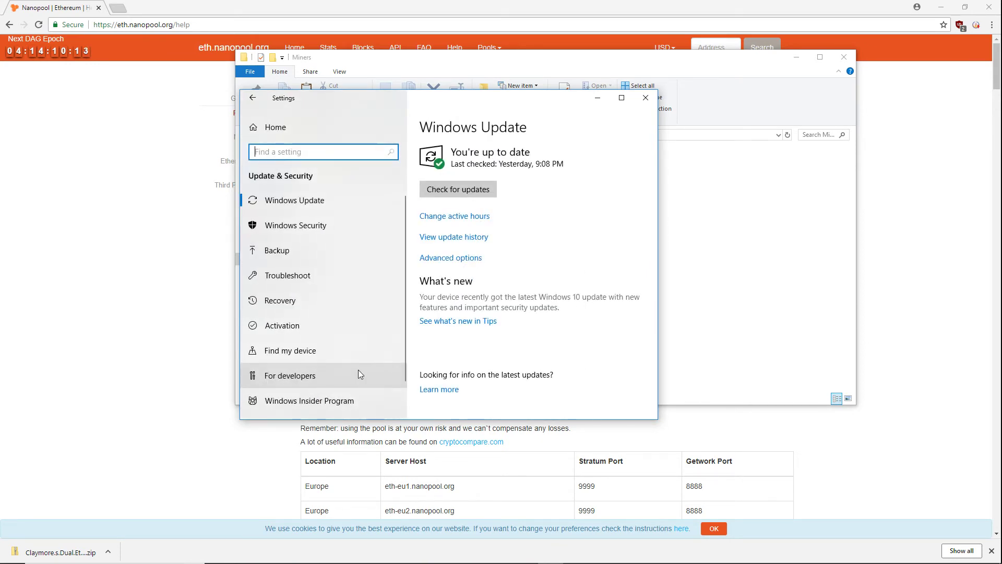
click(321, 225)
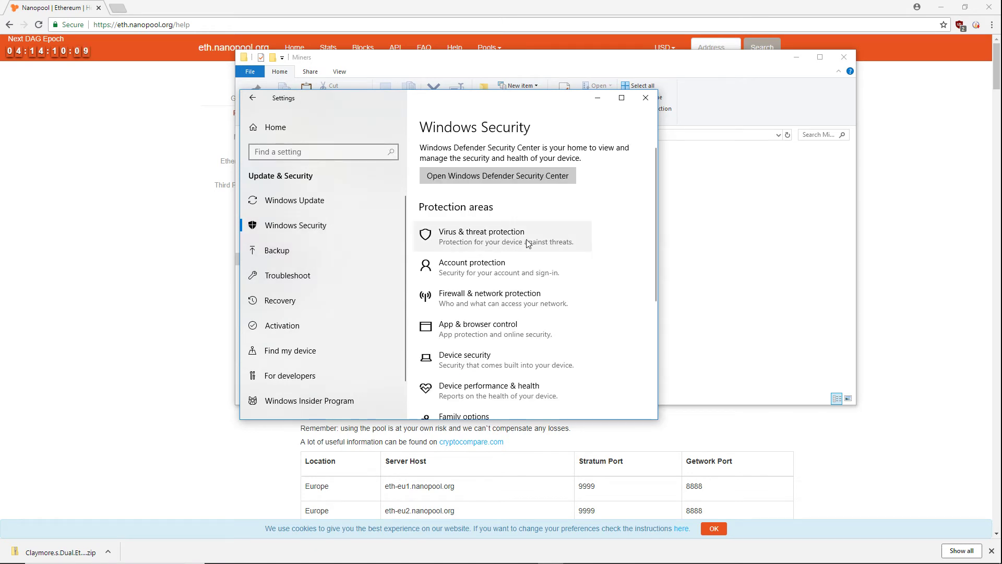
click(551, 244)
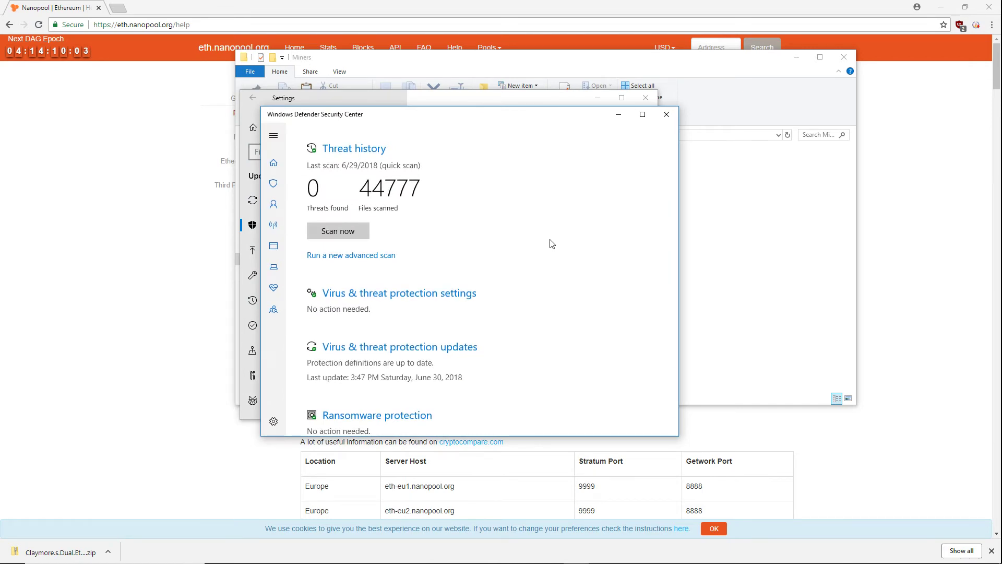
Step: Reach the exclusions page in Virus & threat protection settings
scroll(551, 243, down, 1)
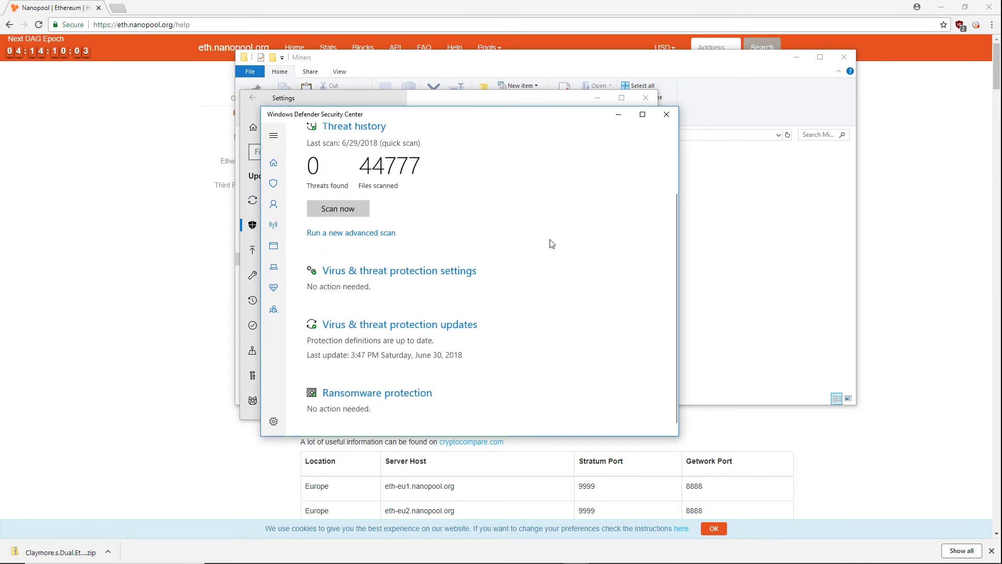
click(447, 269)
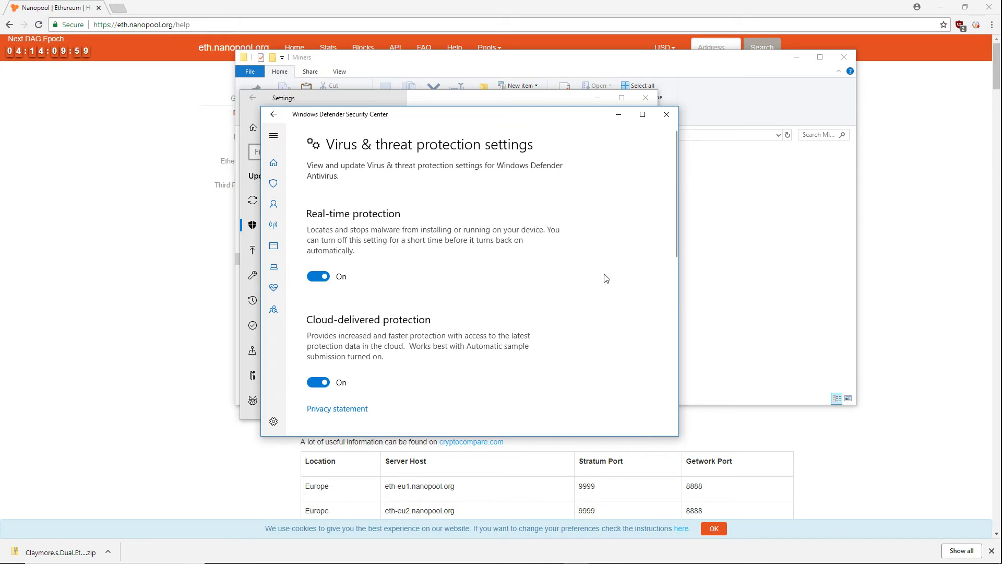
scroll(605, 277, down, 5)
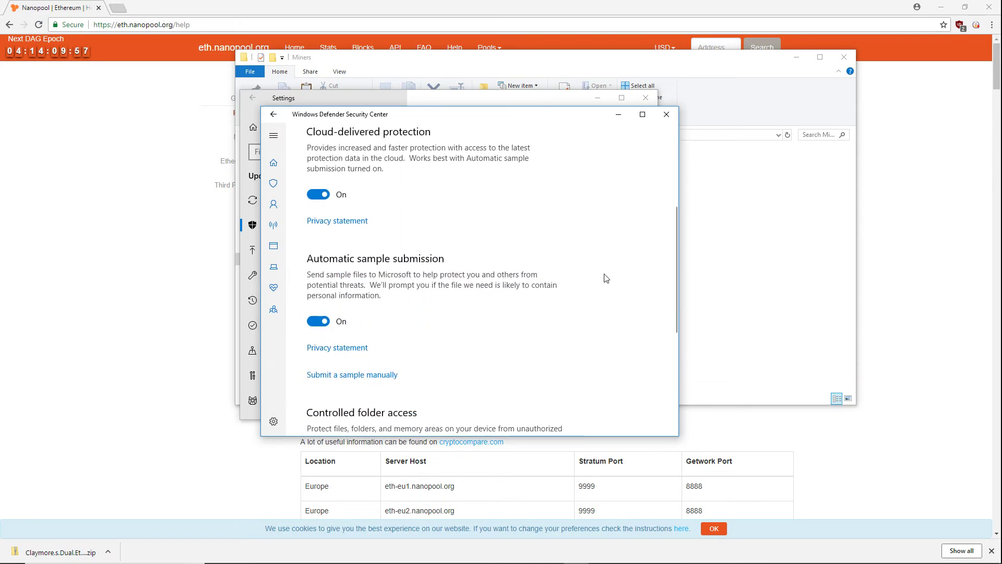
scroll(606, 278, down, 2)
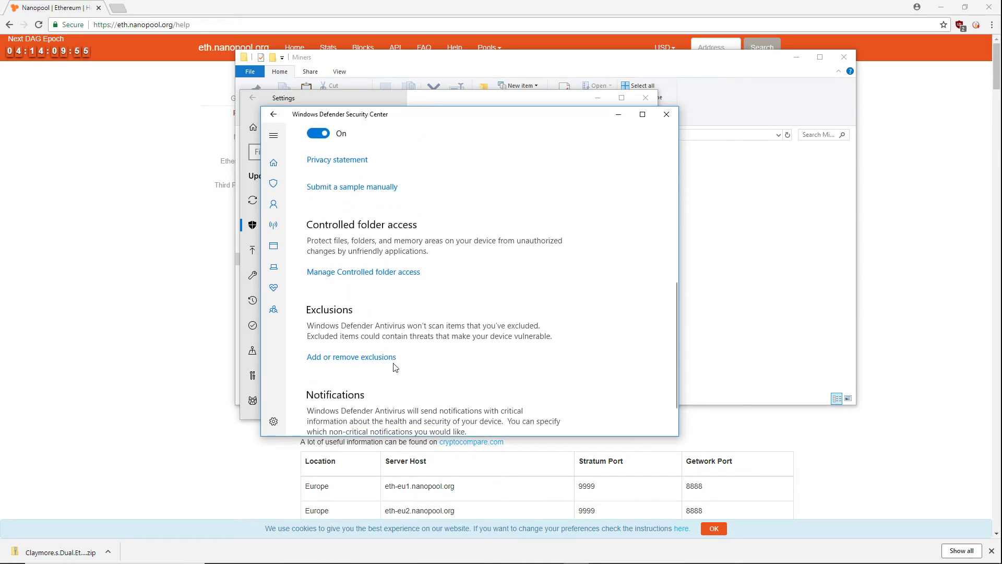
click(377, 359)
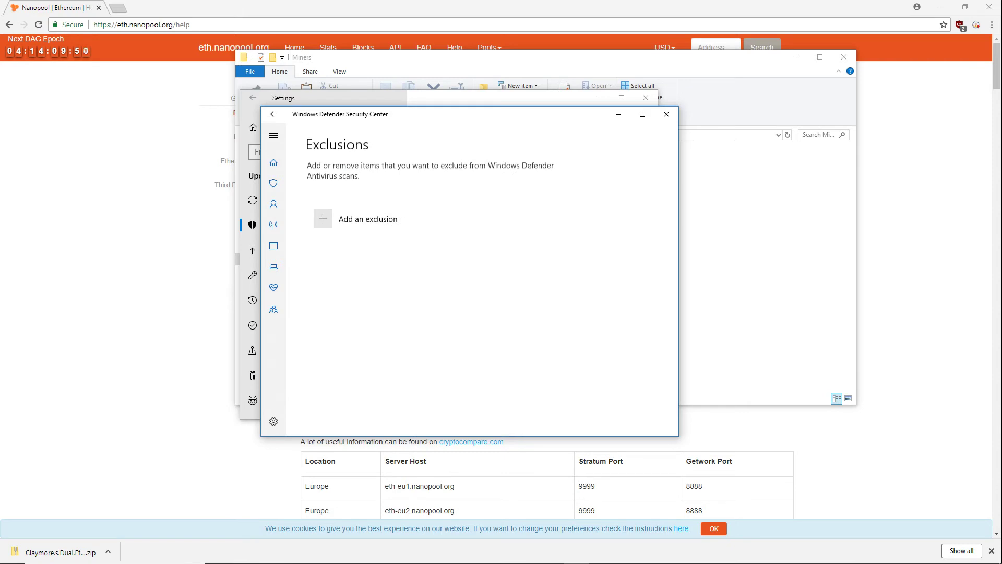
Step: Add the Miners folder as an exclusion, then close Defender and Settings
click(325, 223)
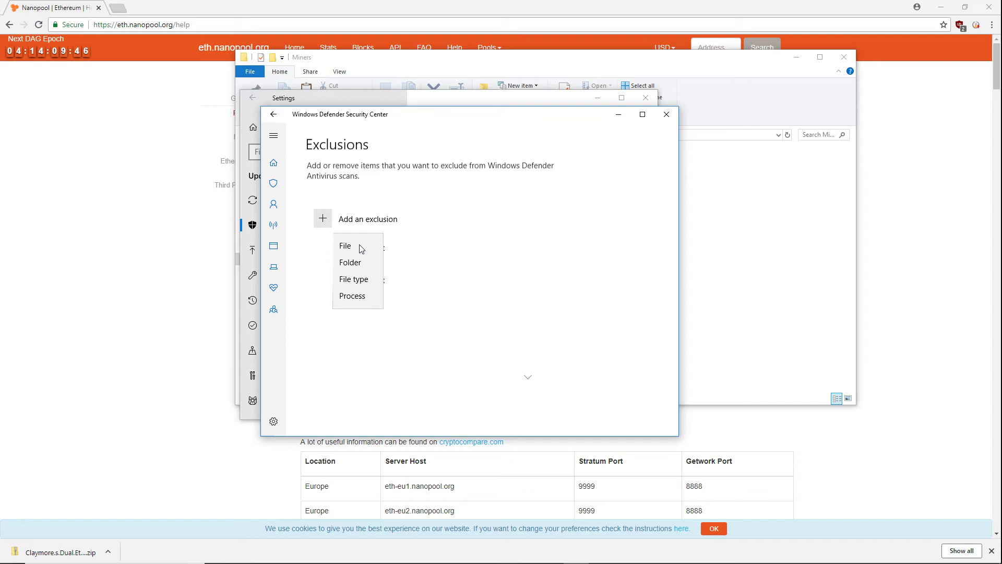
click(355, 263)
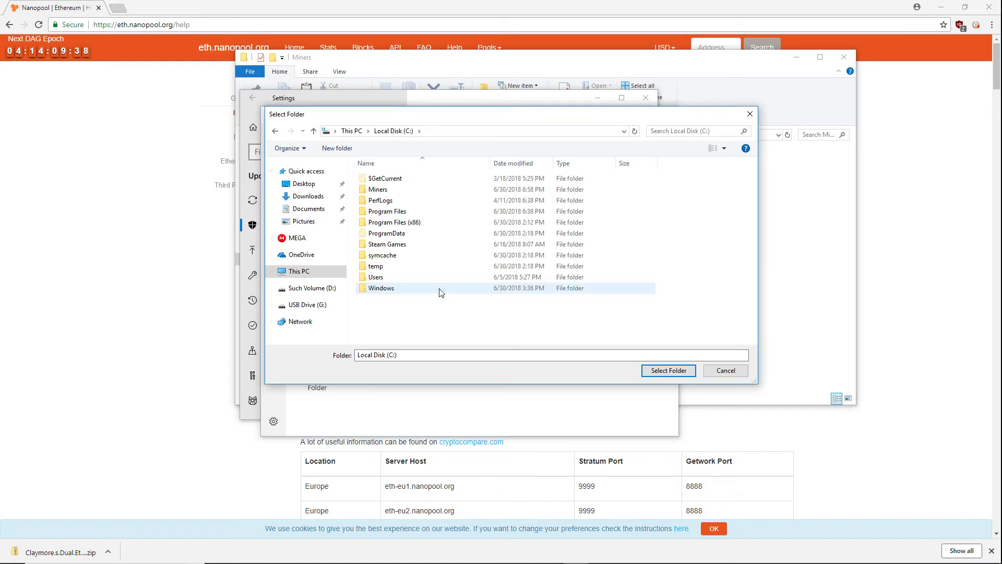
click(380, 192)
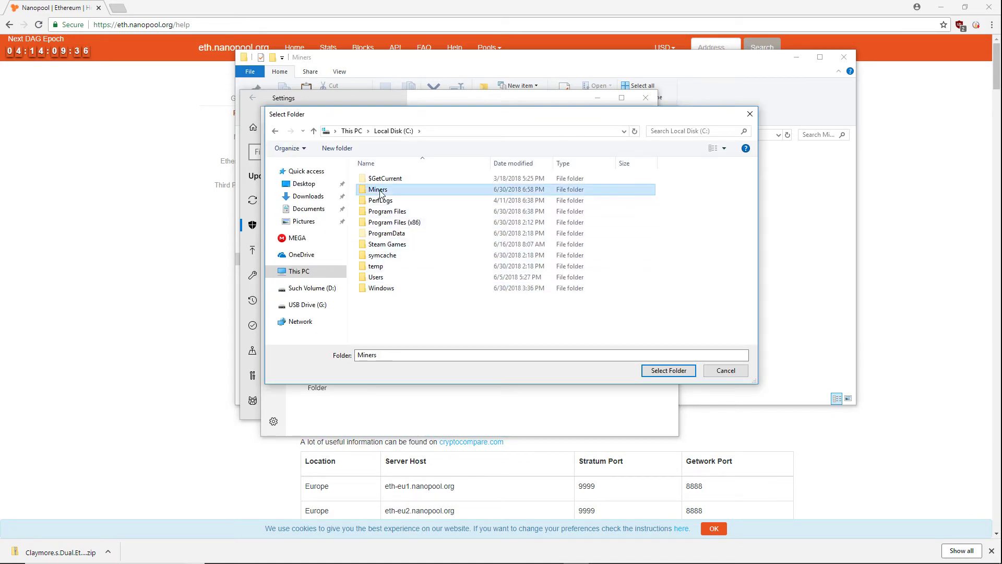
click(670, 371)
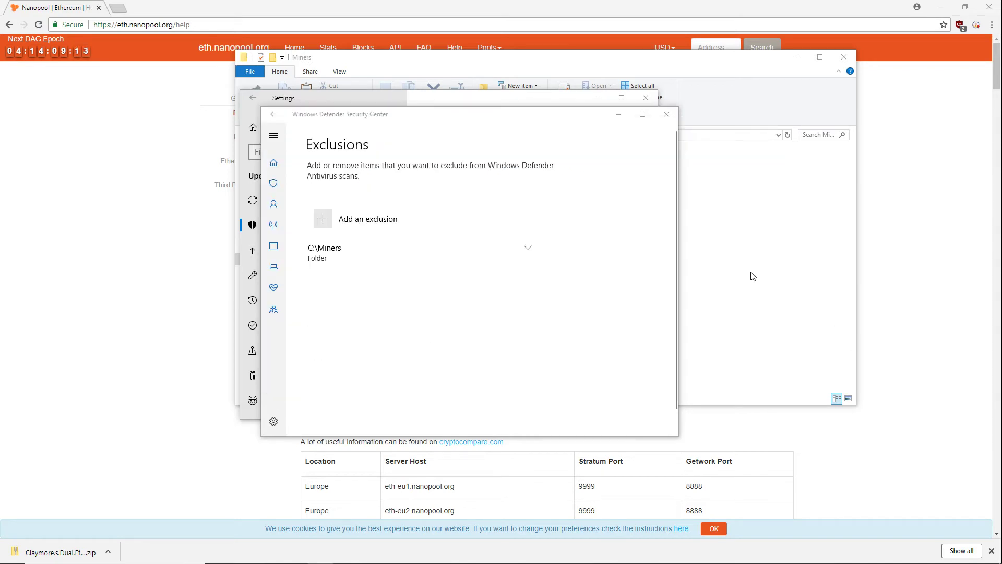
click(667, 113)
click(646, 98)
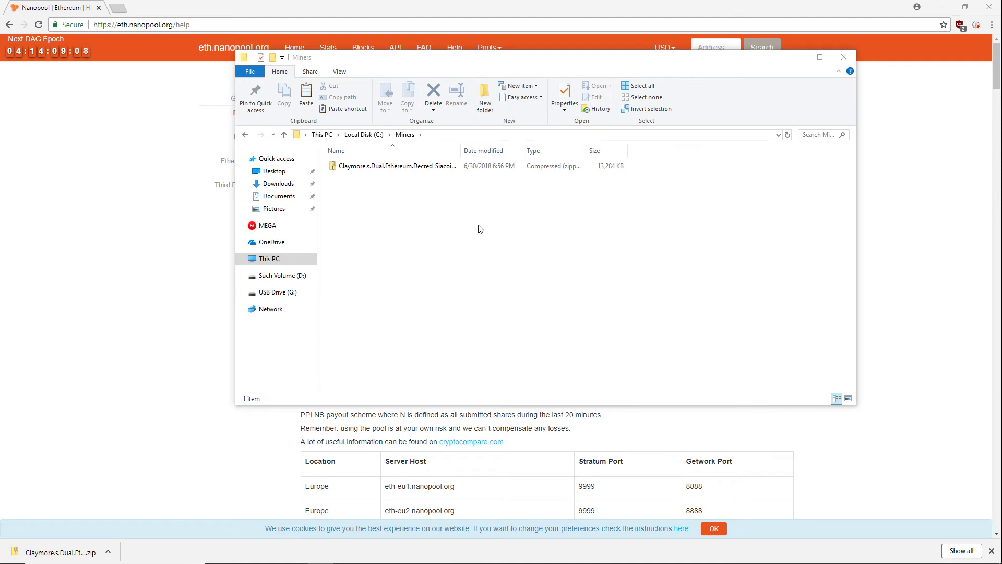
Step: Extract the Claymore zip inside Miners, maximize the extracted folder and select start_only_eth.bat
right_click(367, 166)
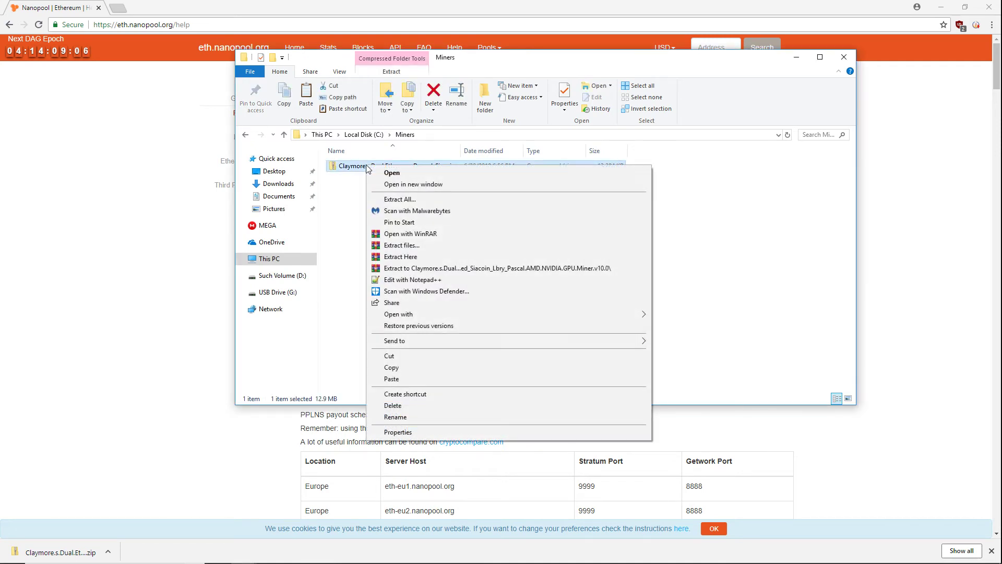
click(409, 199)
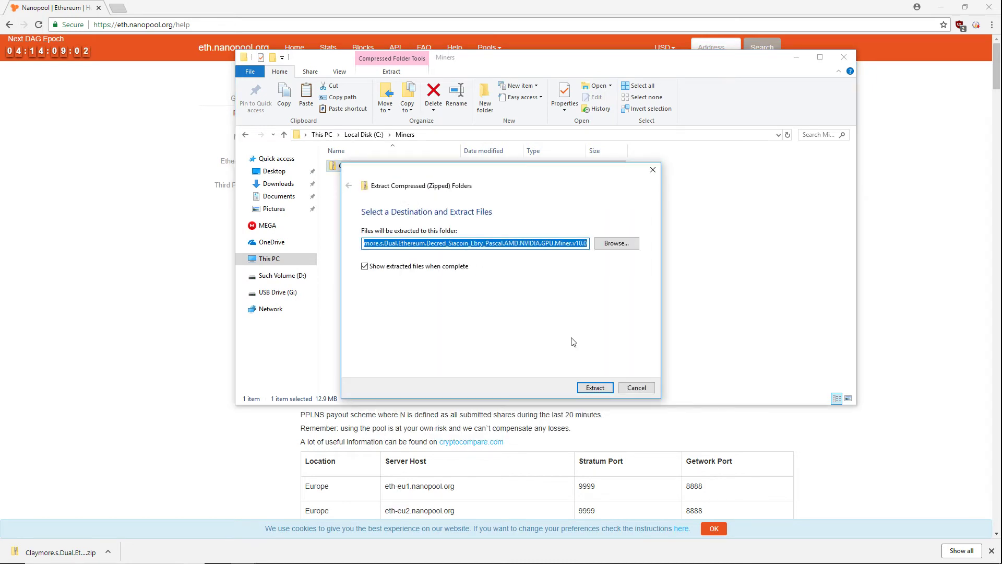
click(595, 387)
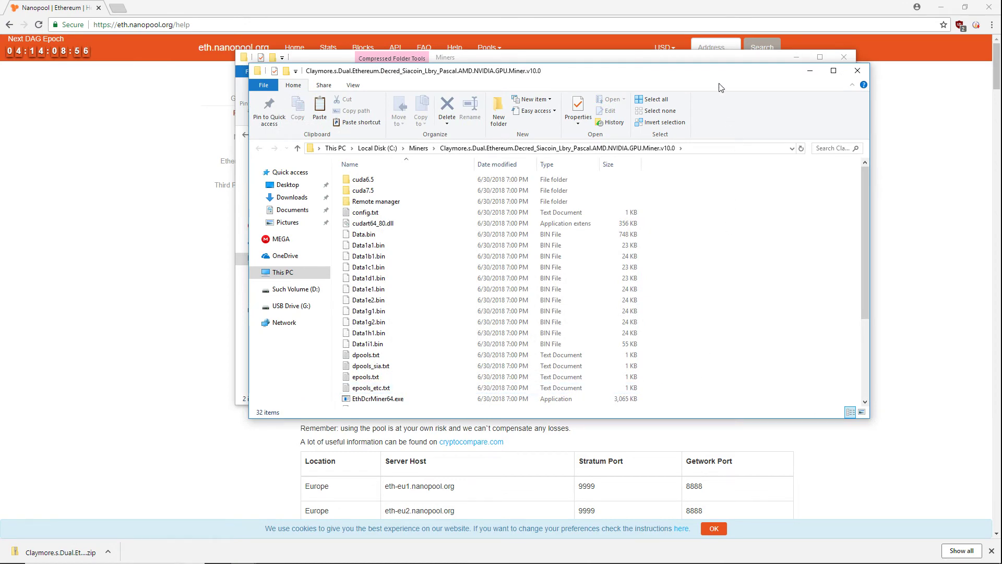
double_click(708, 73)
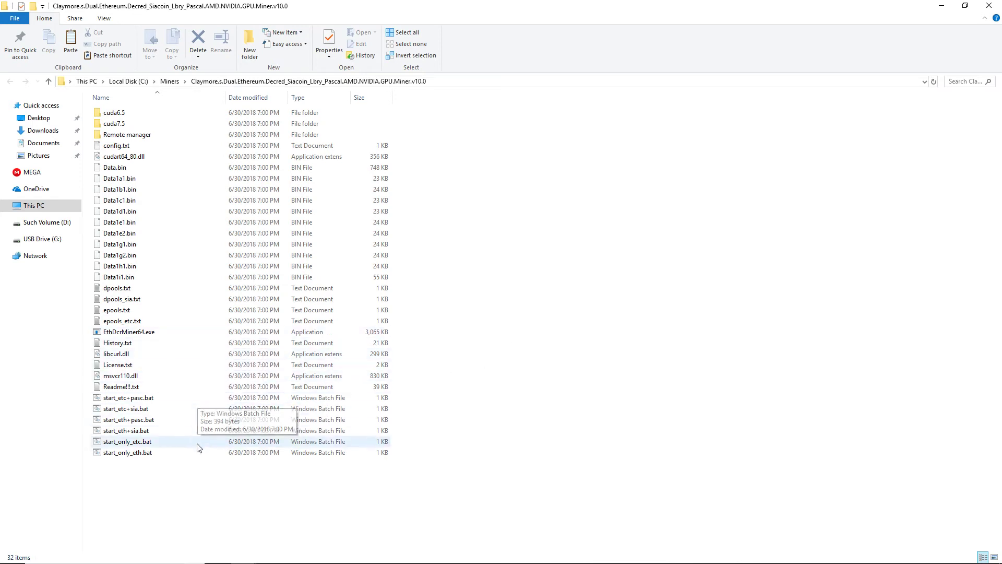
click(137, 453)
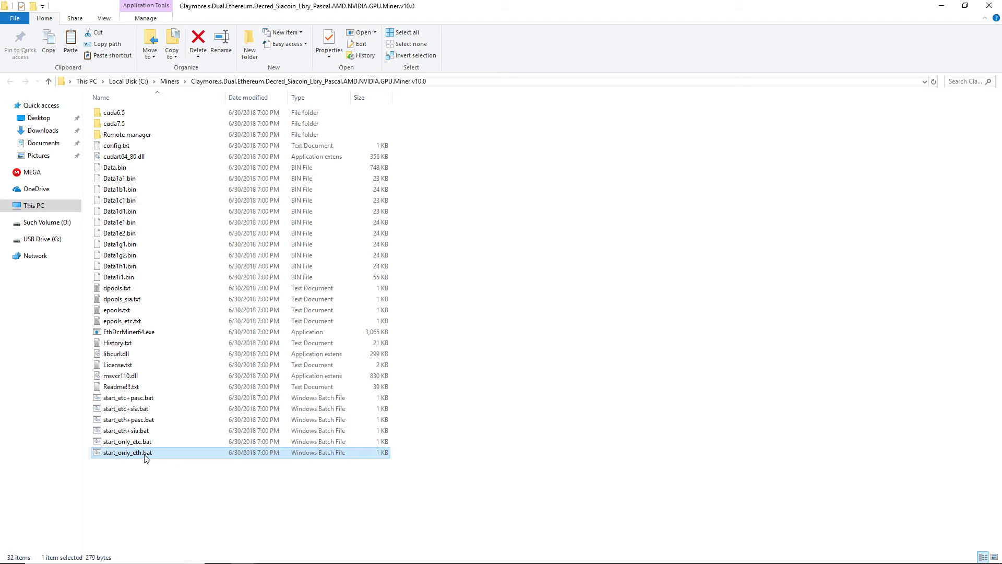
Step: Open start_only_eth.bat for editing in Notepad, accepting the security warning
right_click(146, 453)
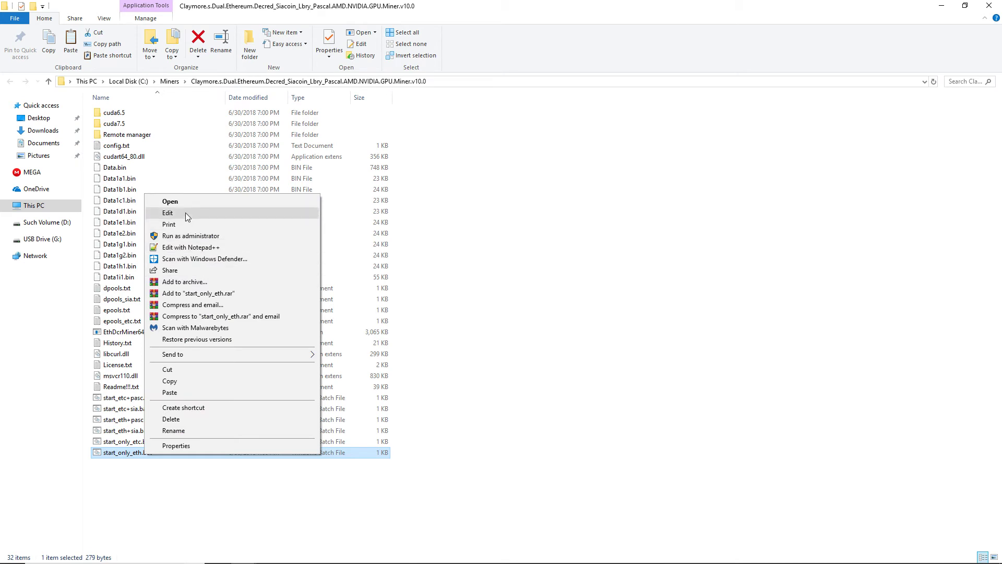
click(173, 201)
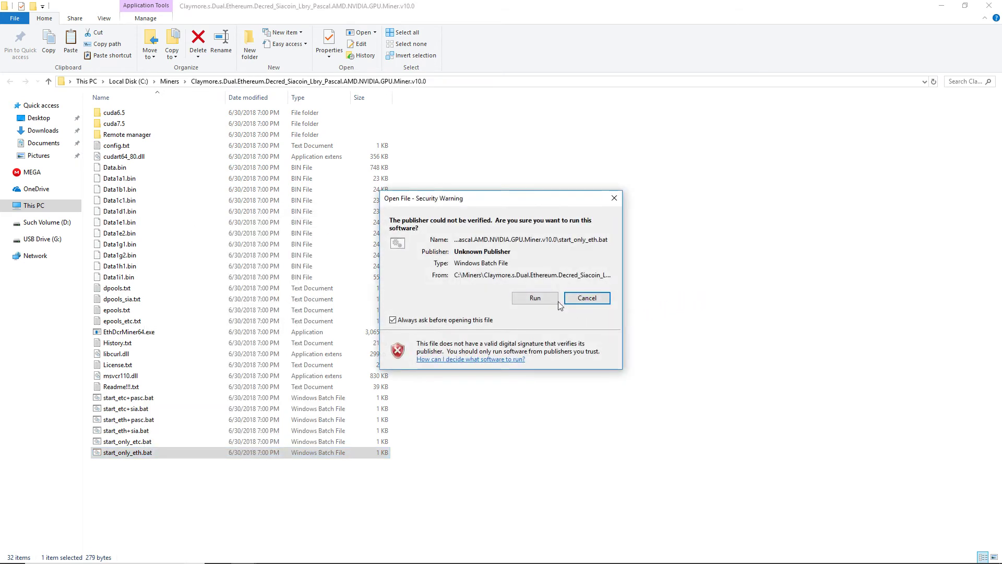
click(535, 298)
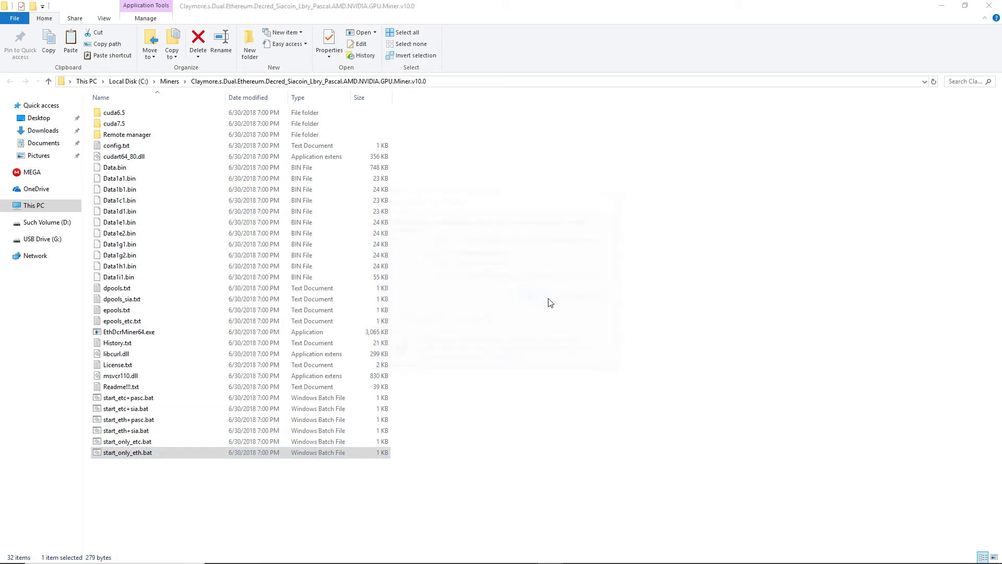
Step: Move the Nanopool page above Notepad and scroll to Claymore's Configure section
drag(507, 190, 308, 134)
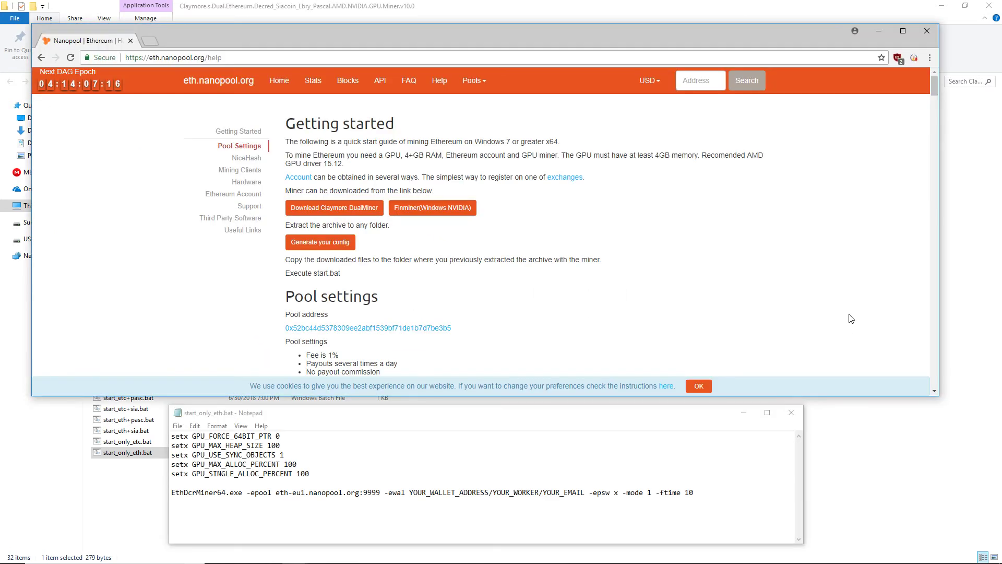
scroll(659, 197, down, 7)
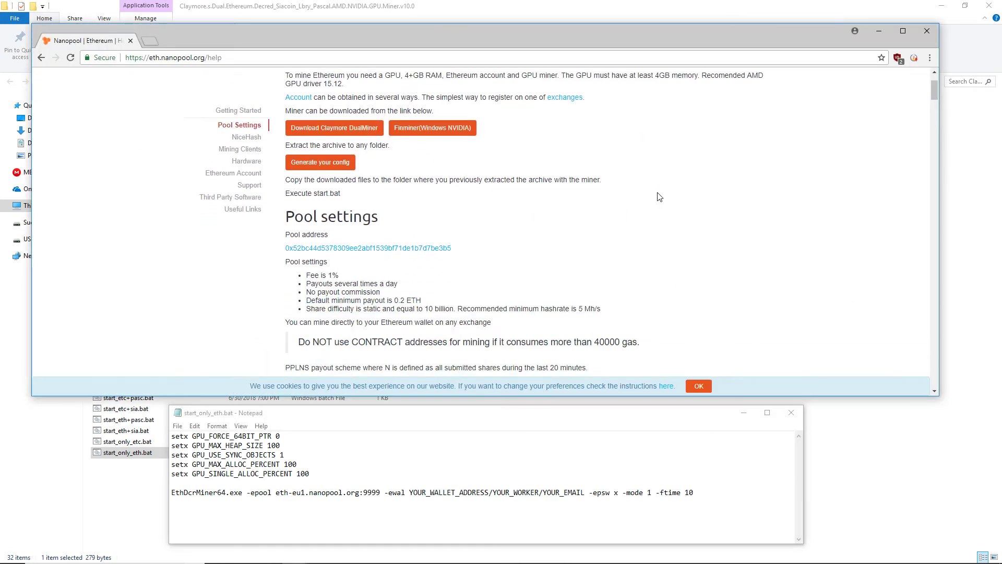
scroll(791, 232, down, 8)
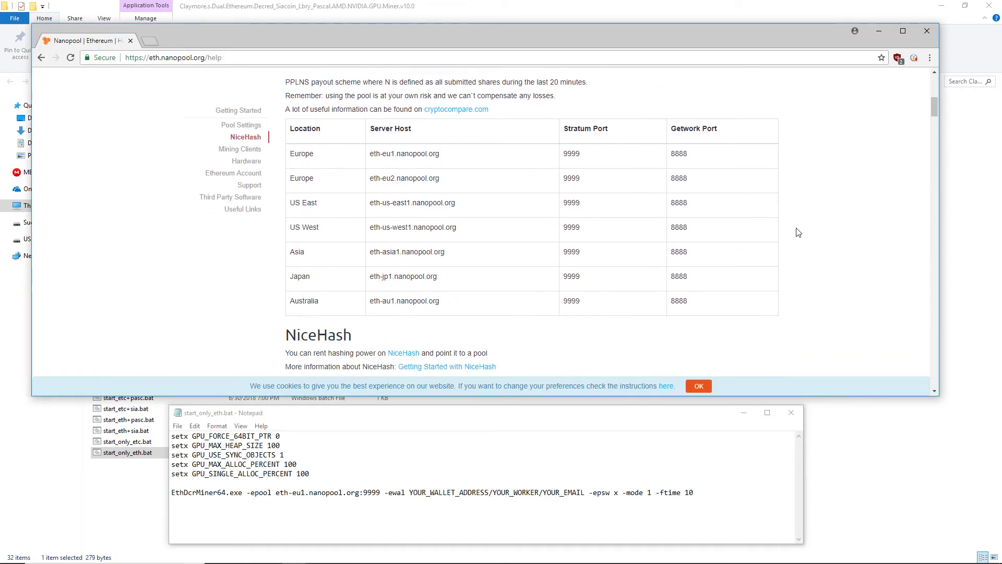
scroll(797, 232, down, 1)
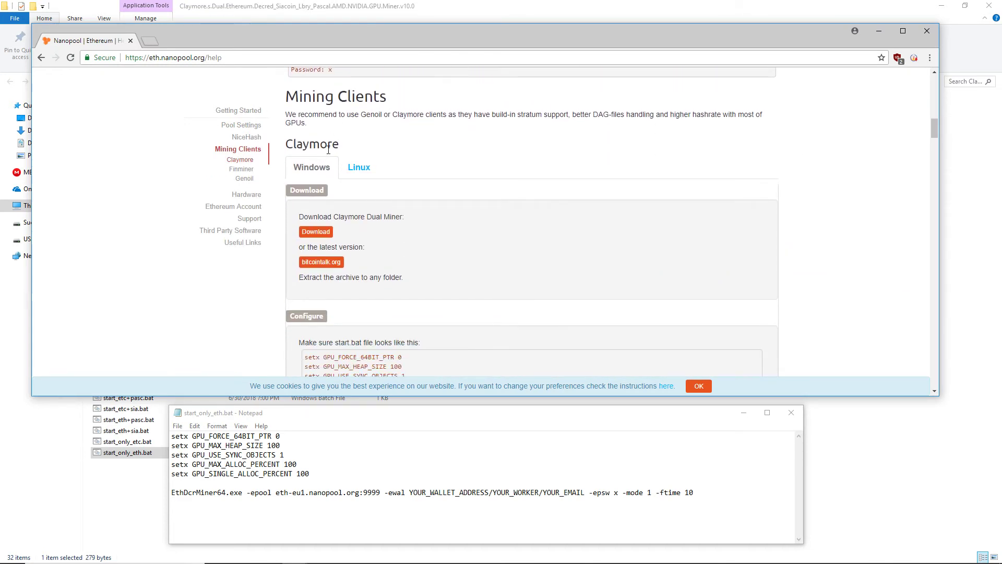
scroll(541, 197, down, 2)
scroll(828, 345, down, 2)
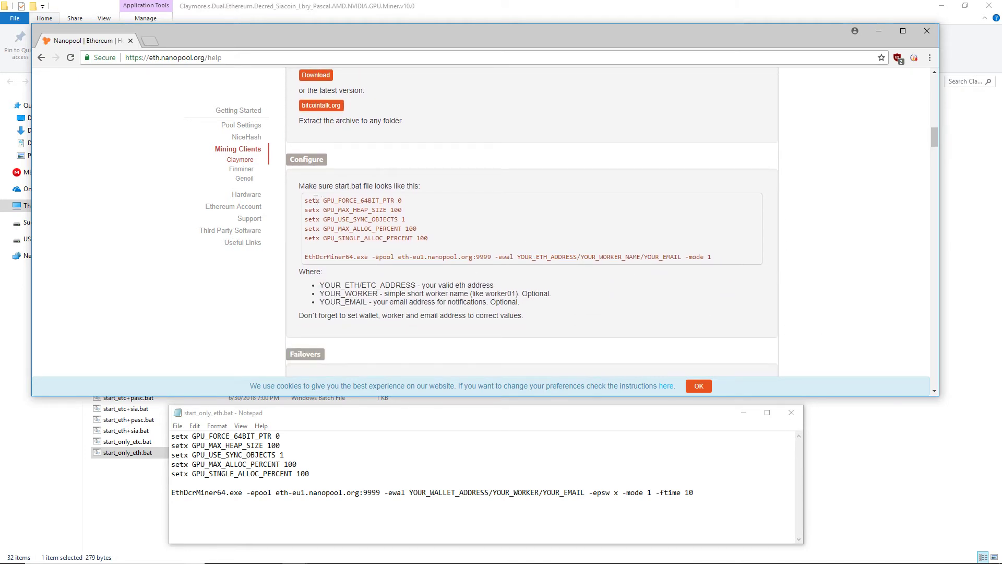
Step: Copy Nanopool's sample start.bat configuration from the help page
drag(305, 200, 729, 258)
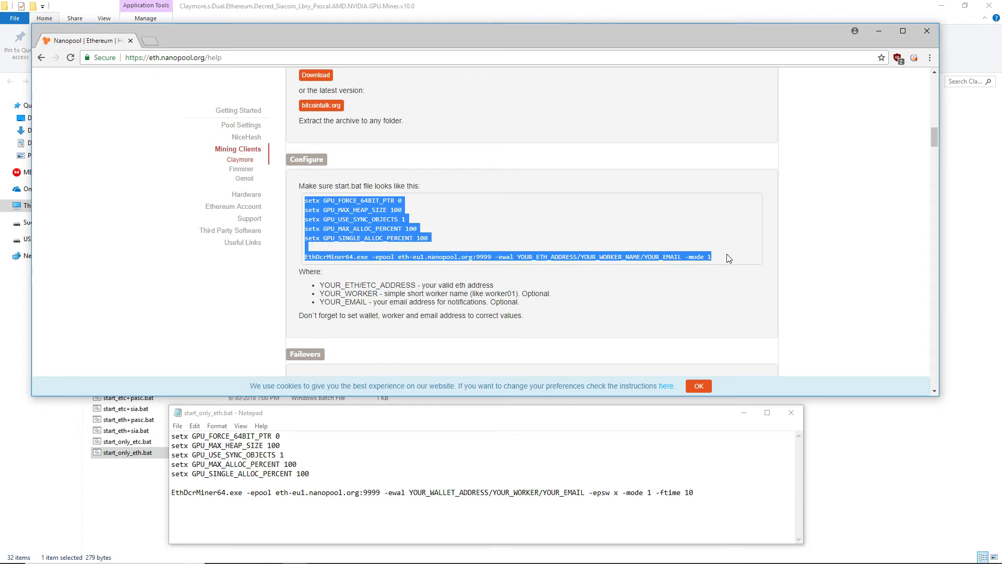
right_click(368, 221)
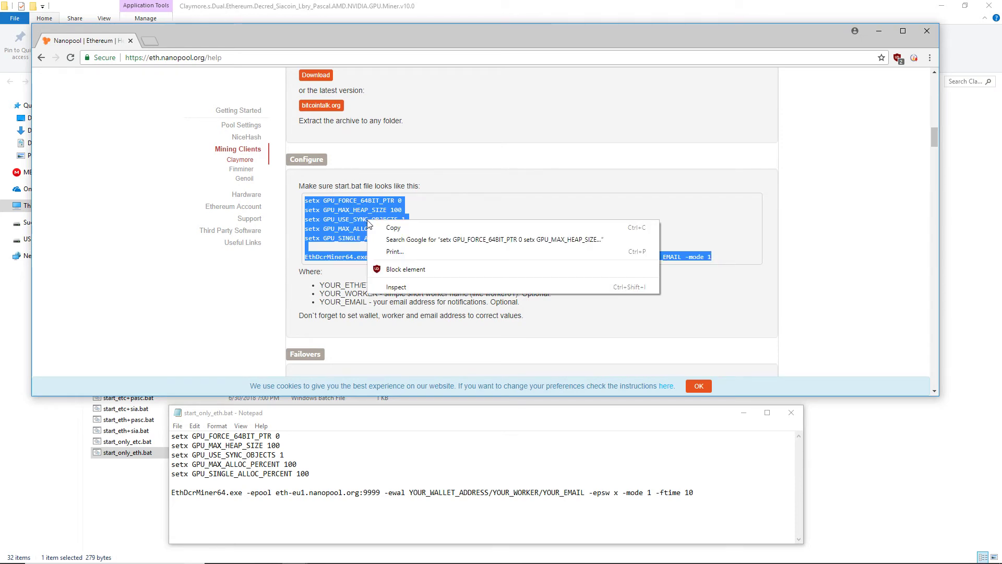
click(393, 228)
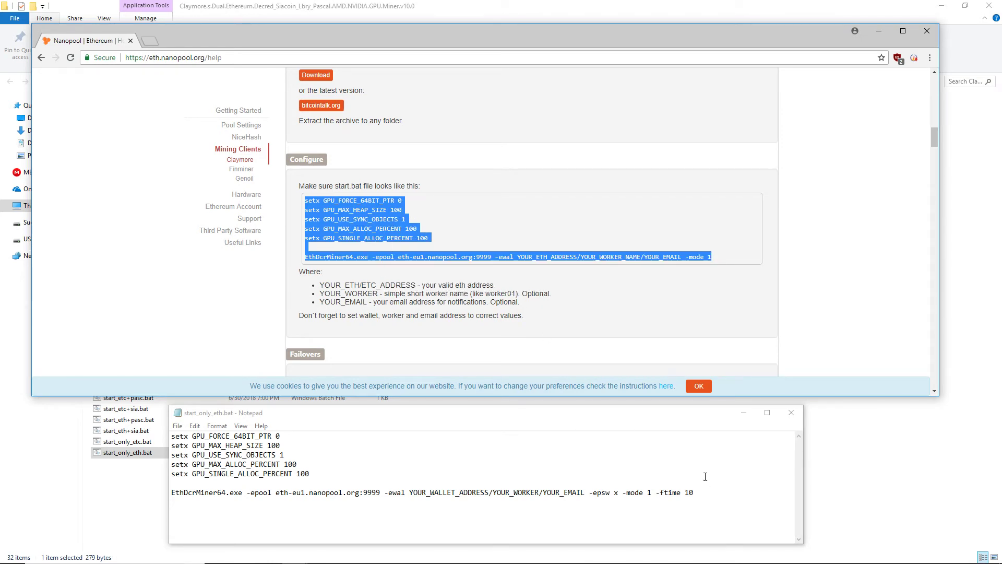
Step: Replace the batch file's old text with the sample and mark the YOUR_ETH_ADDRESS placeholder
drag(709, 492, 171, 436)
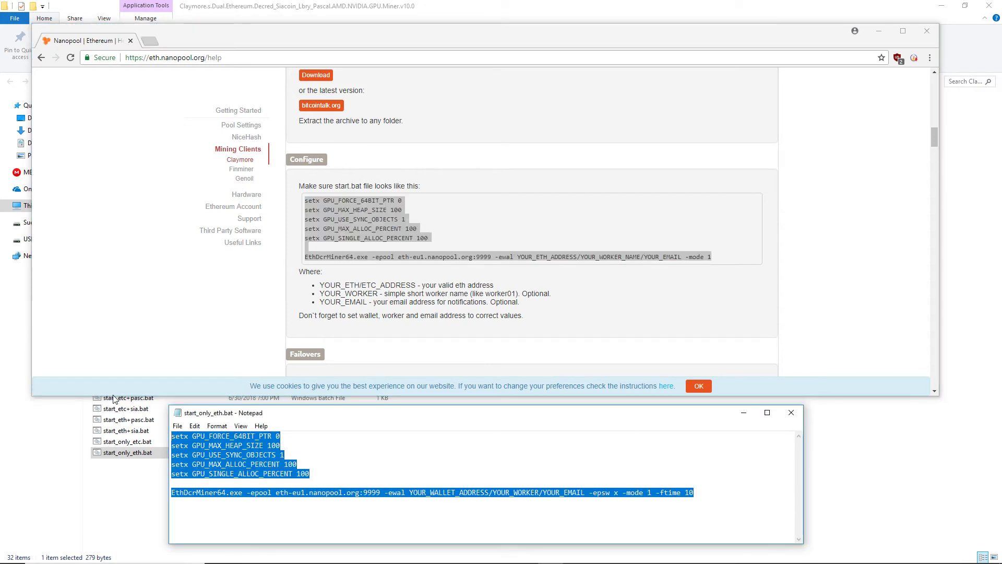
key(BackSpace)
right_click(212, 441)
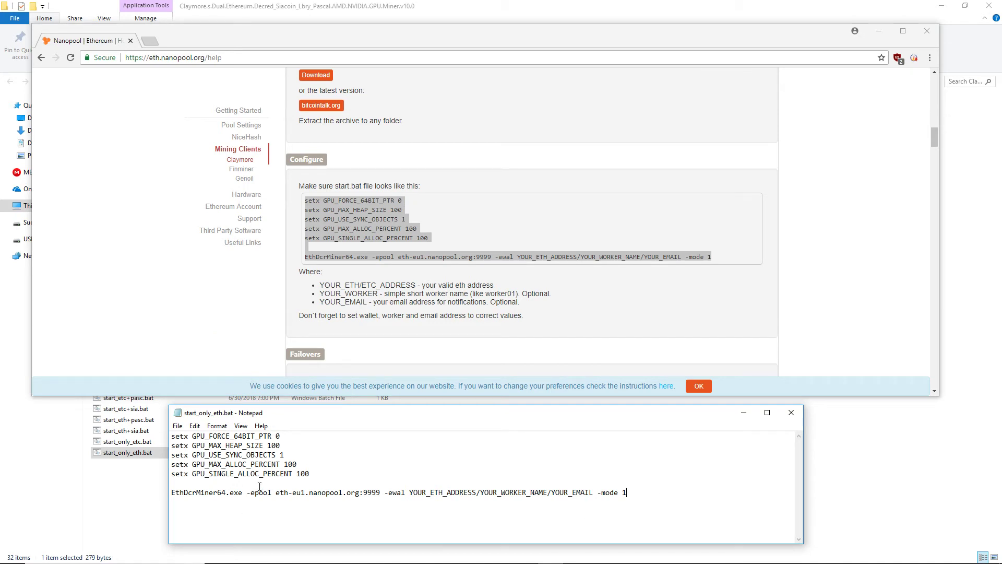
drag(277, 494, 381, 493)
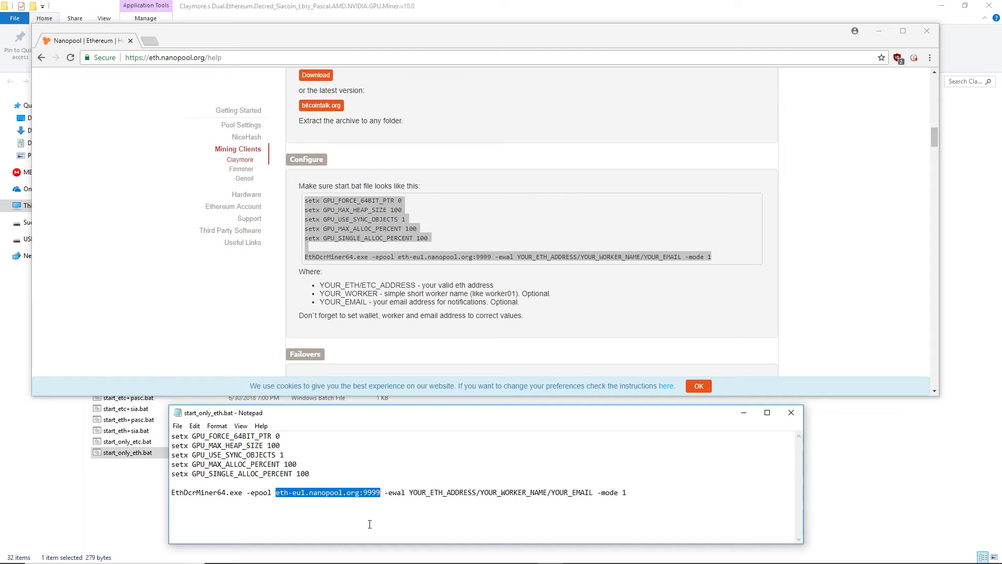
drag(409, 526, 476, 529)
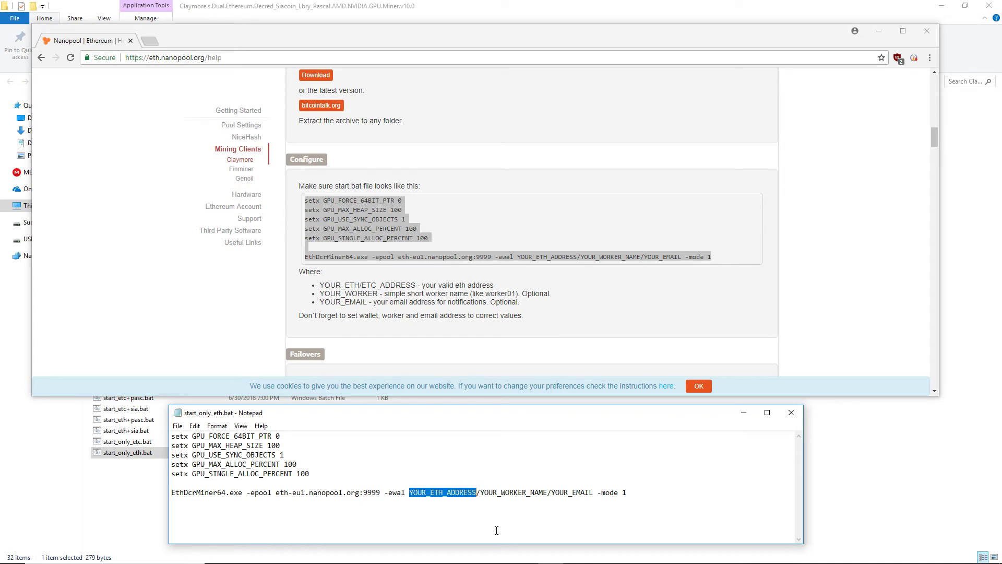
Step: Copy the Ethereum Wallet account address and paste it over YOUR_ETH_ADDRESS
click(525, 553)
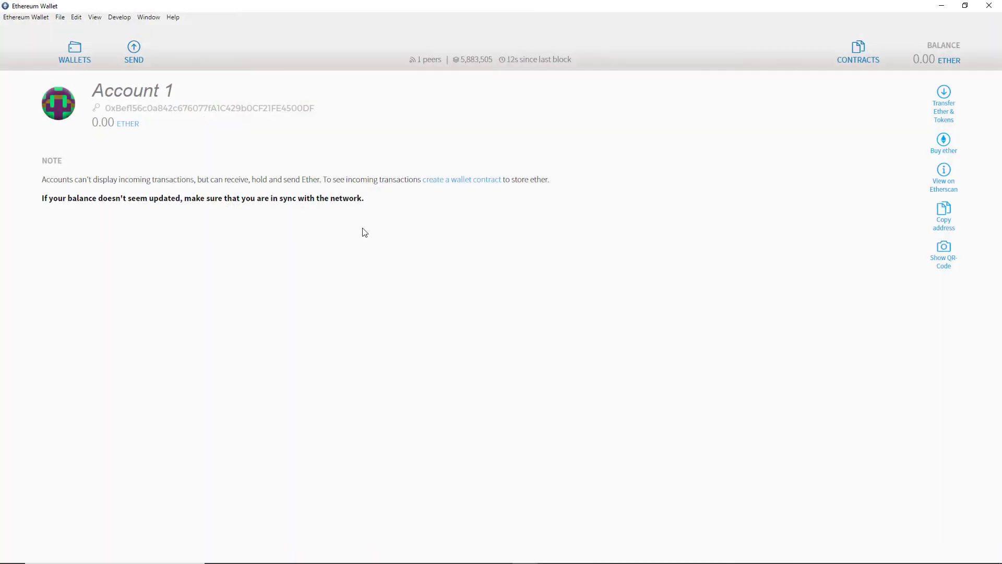
drag(315, 108, 105, 109)
key(ctrl+c)
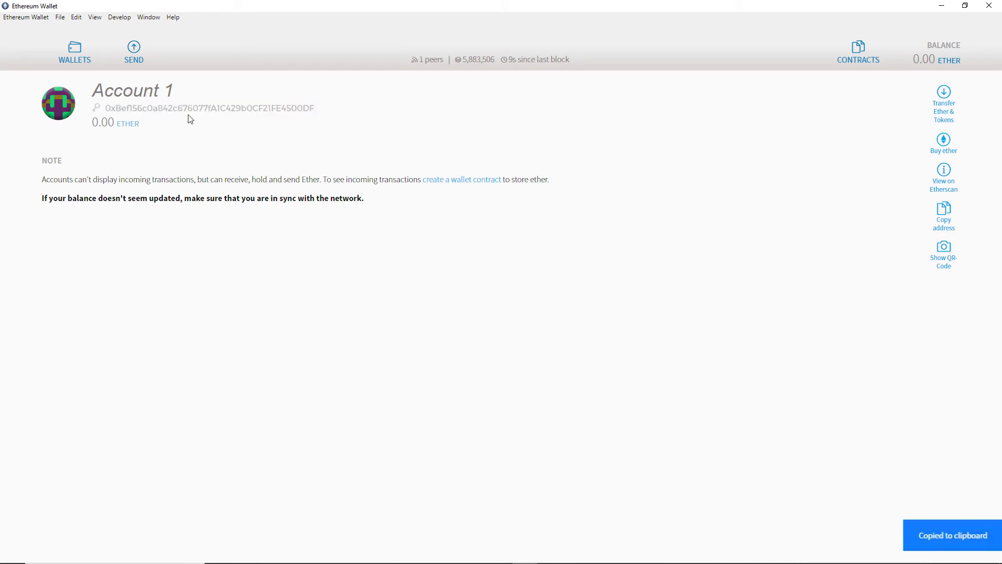
key(alt+Tab)
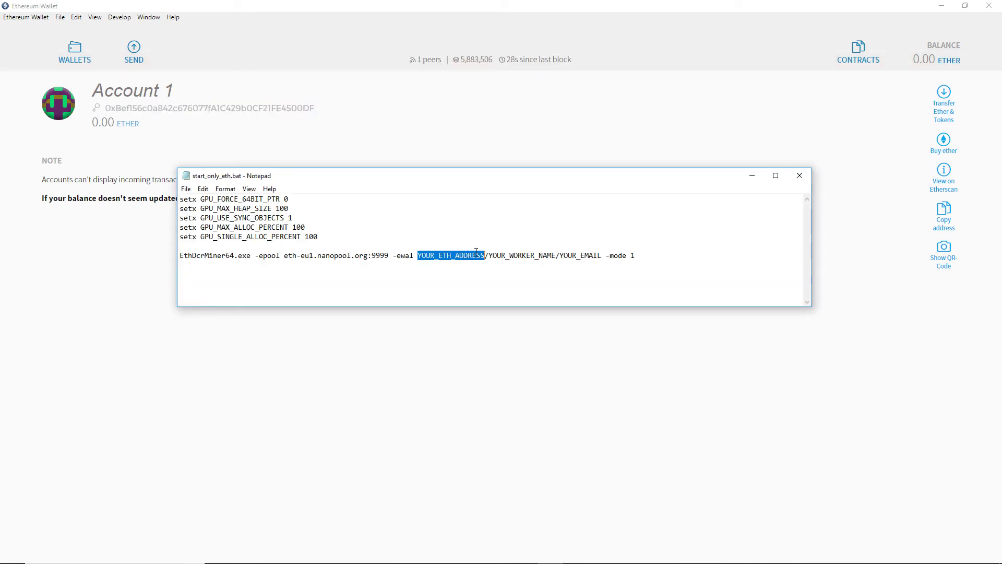
right_click(478, 255)
click(503, 296)
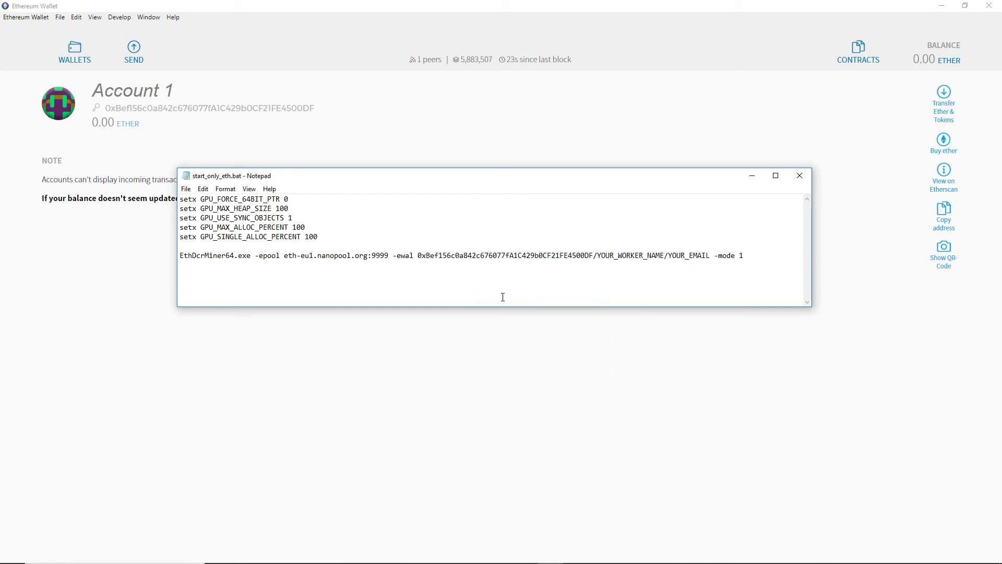
Step: Replace YOUR_WORKER_NAME with JobeMiner1 and YOUR_EMAIL with the notification e-mail address
drag(665, 256, 598, 257)
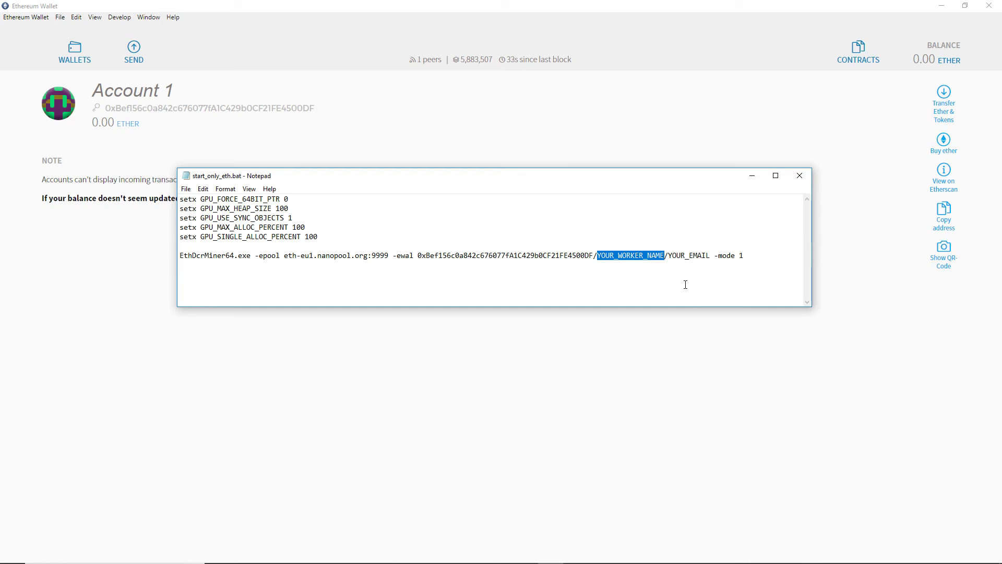
text(Jobe)
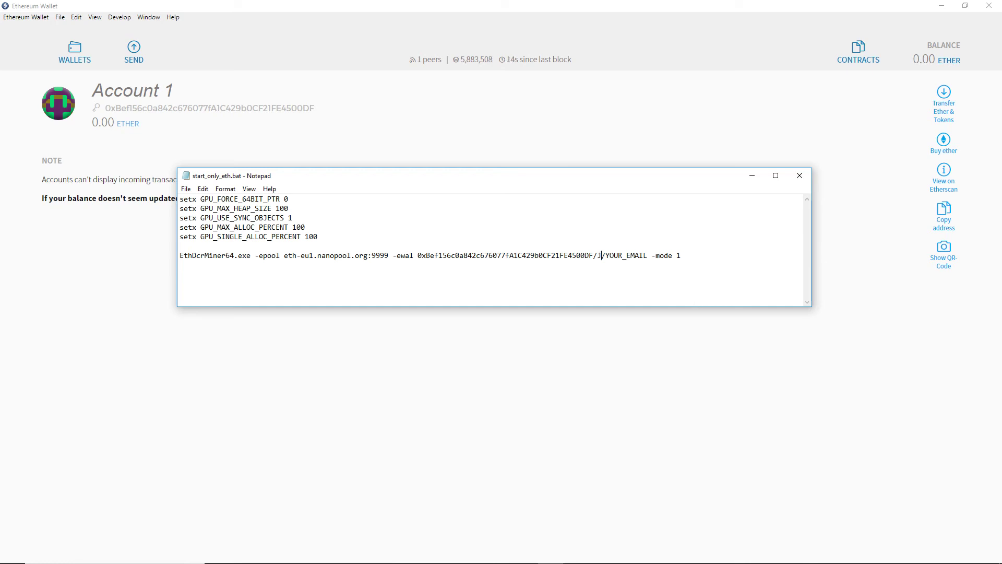
text(Miner1)
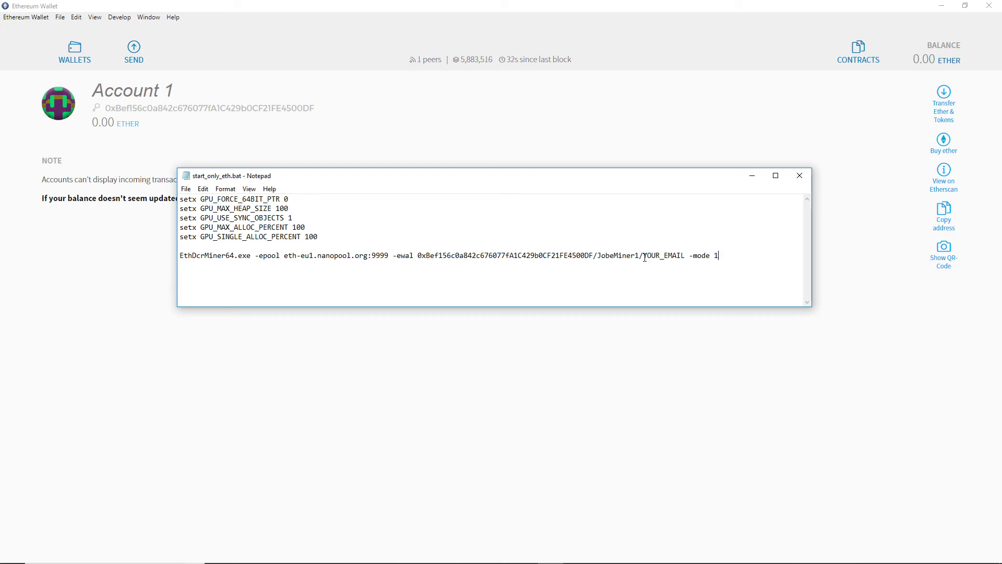
drag(643, 255, 686, 255)
text(email@email.com)
click(185, 190)
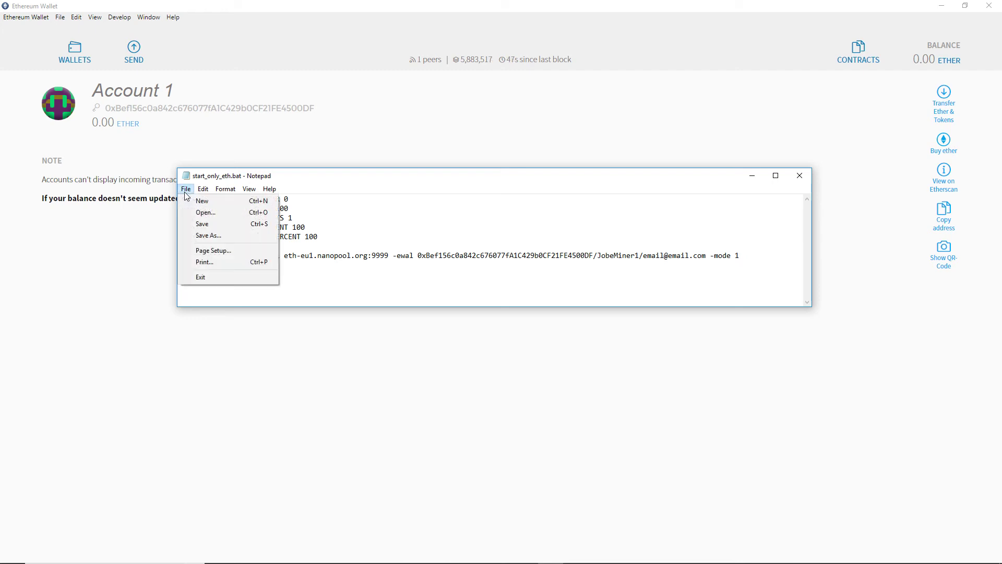
Step: Save start_only_eth.bat, send a shortcut to the desktop, and launch the batch file
click(203, 223)
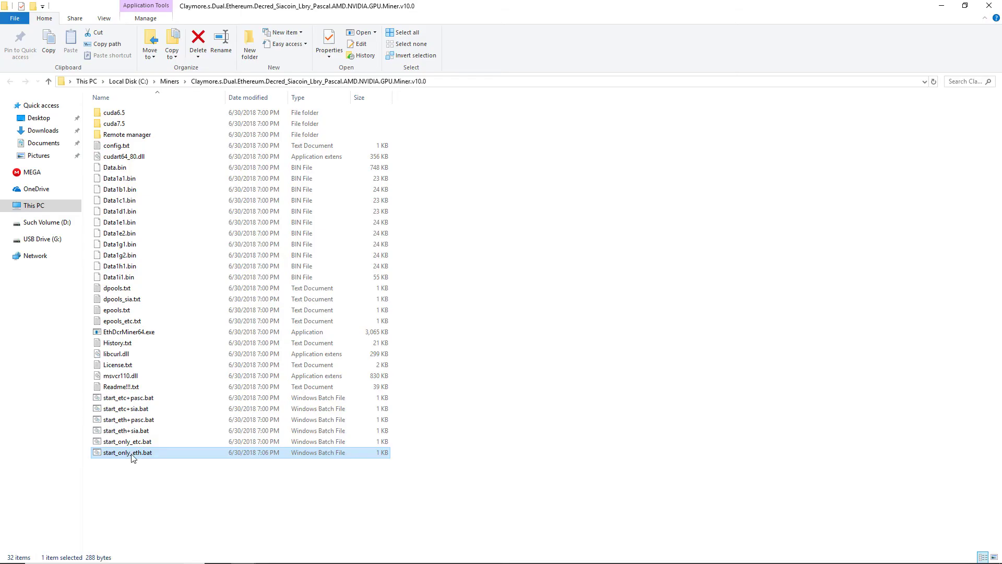
right_click(134, 454)
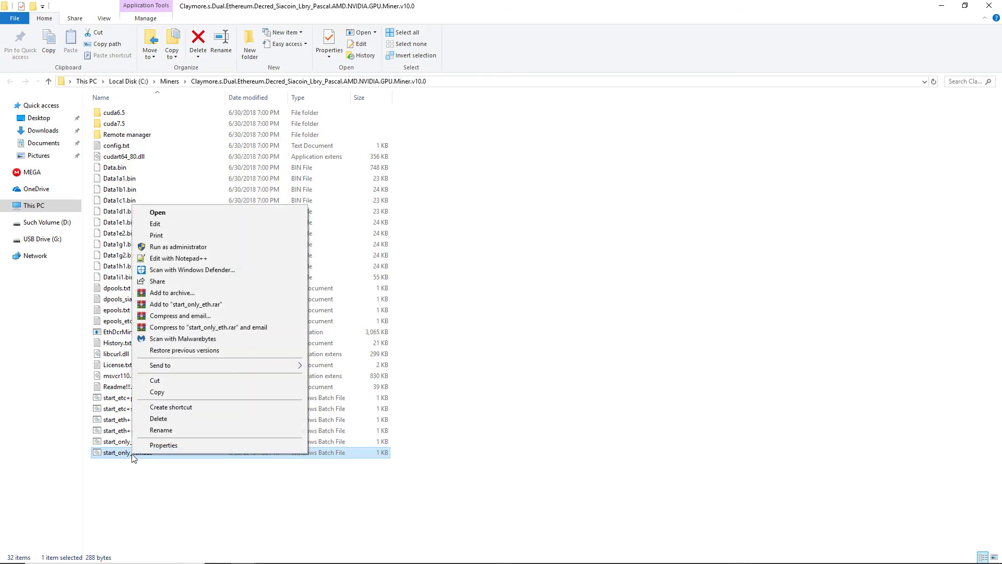
mouse_move(222, 367)
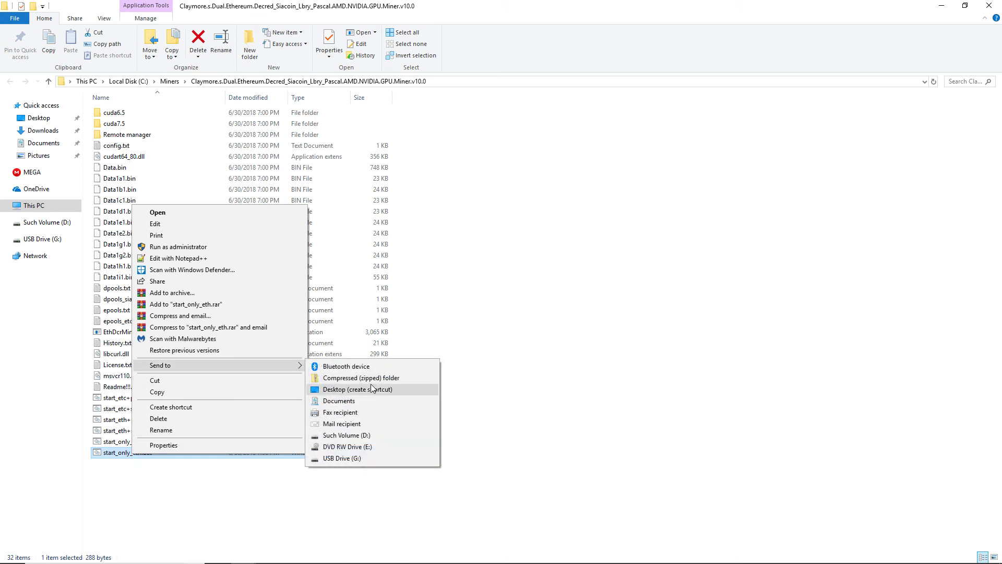
click(400, 391)
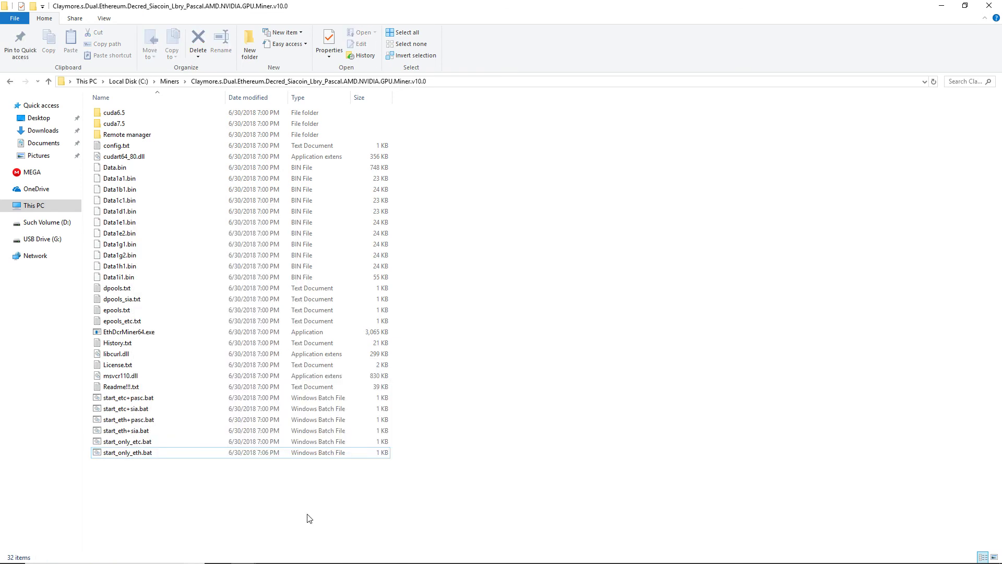
double_click(144, 454)
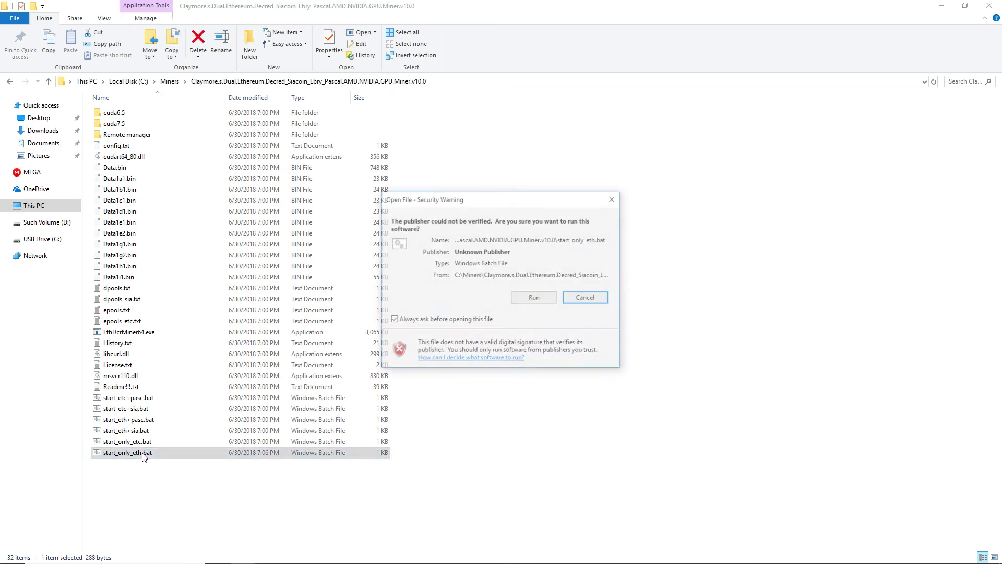
Step: Run the batch file, maximize the miner console, and allow it through the firewall
click(537, 298)
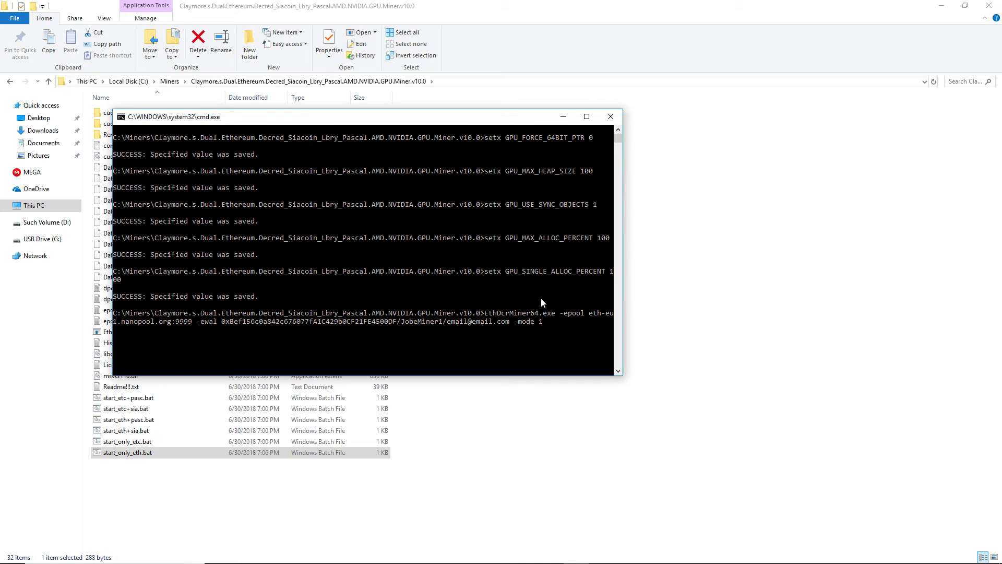
double_click(458, 116)
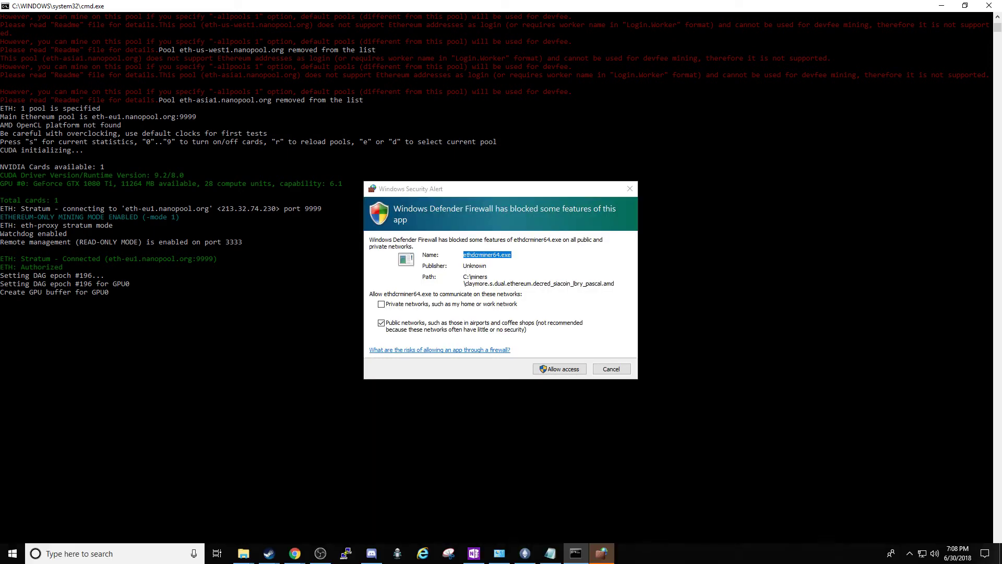
click(554, 370)
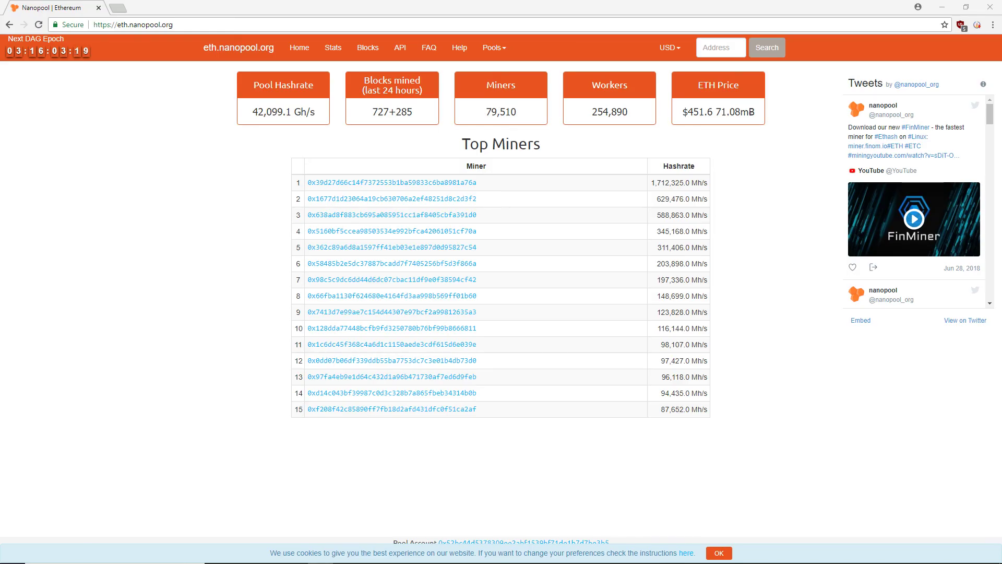
click(713, 50)
Step: Look up the pasted wallet address on Nanopool to view its 136.0 Mh/s hashrate, balance and workers
key(ctrl+v)
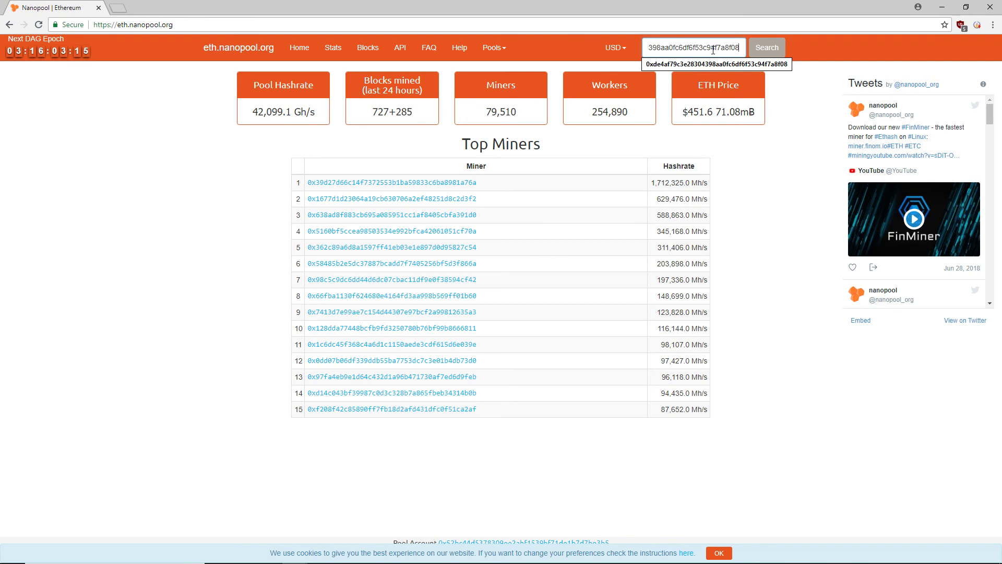
click(766, 48)
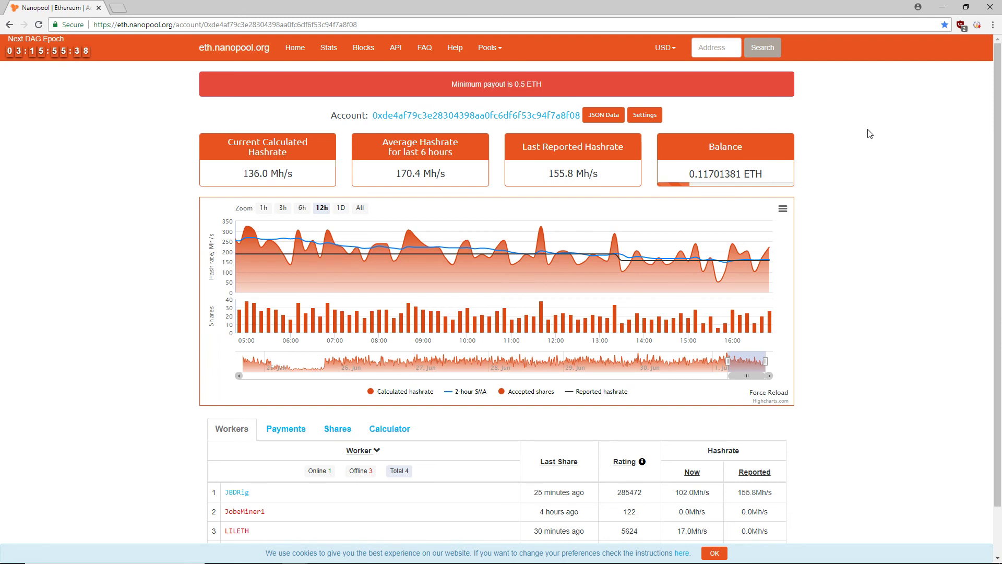
scroll(870, 134, down, 1)
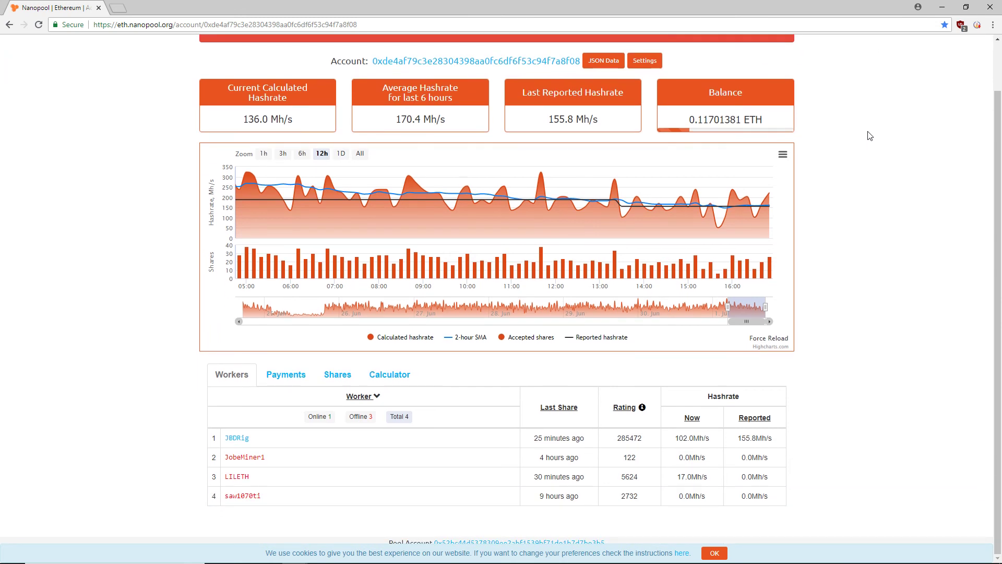
scroll(869, 136, up, 1)
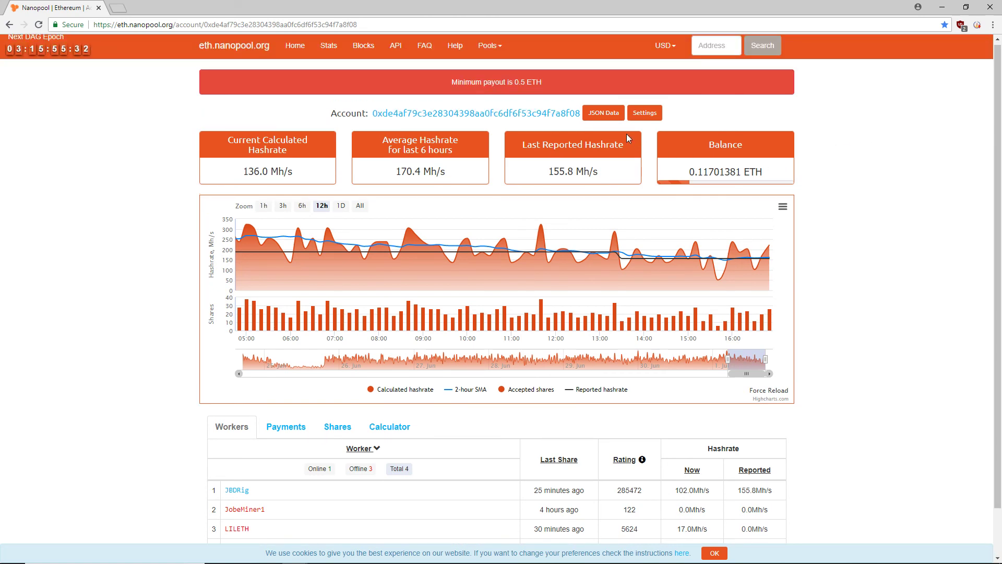
click(641, 117)
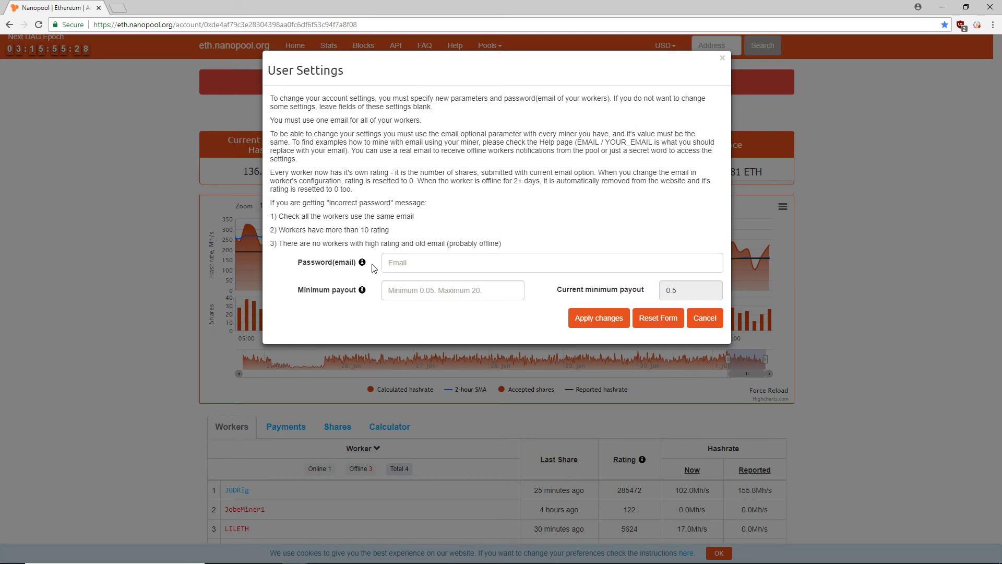
mouse_move(367, 266)
mouse_move(364, 296)
click(601, 320)
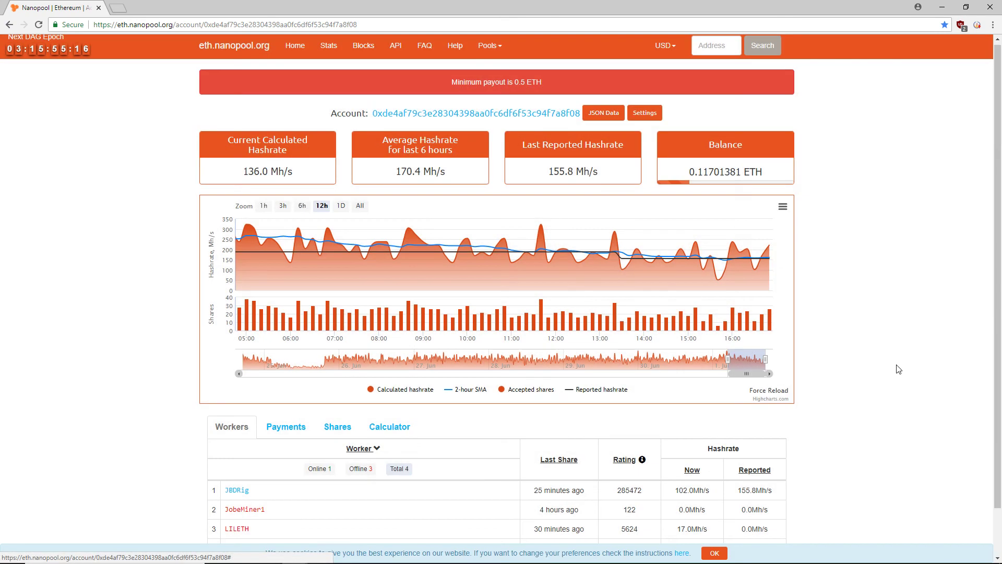